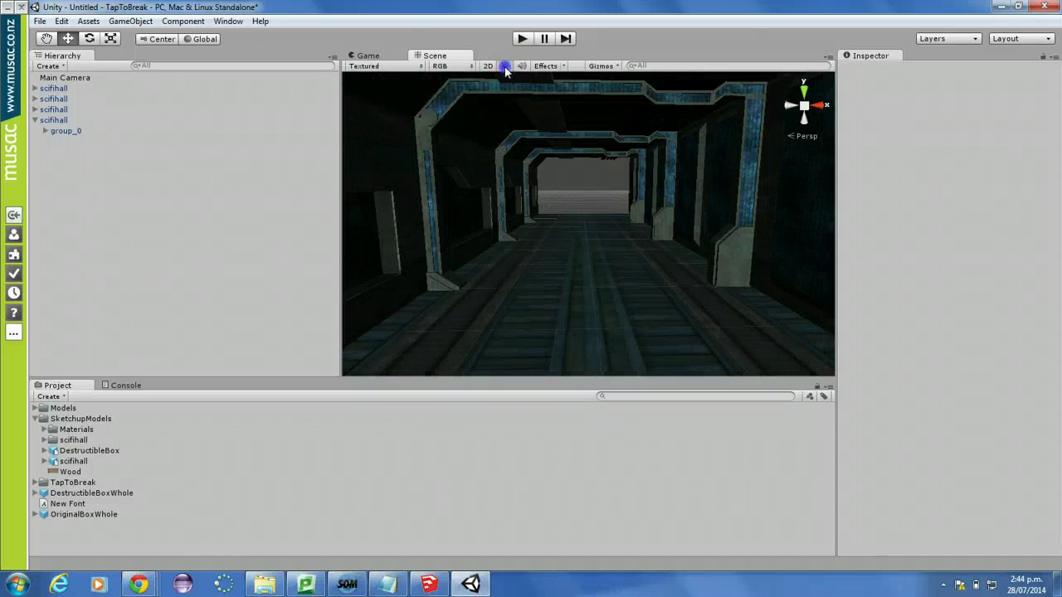
# Step: Toggle the scene lighting preview to compare the hallway under default and actual scene lighting
pyautogui.click(504, 66)
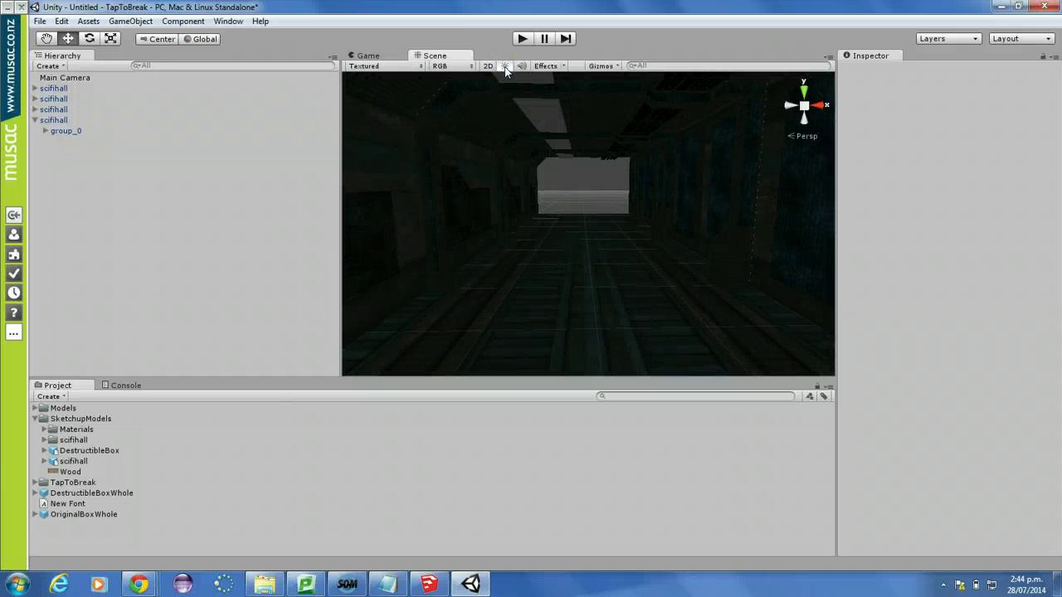
pyautogui.click(504, 68)
pyautogui.click(504, 68)
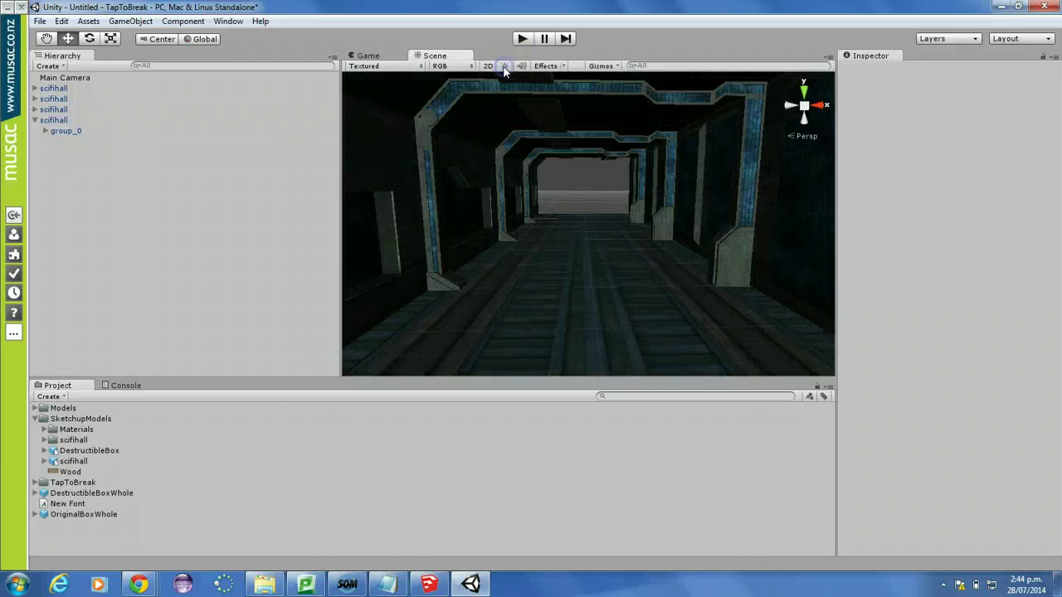
# Step: Create a spotlight in the hallway, raise it to about Y 0.57, and change its light type to Point
pyautogui.click(130, 20)
pyautogui.moveTo(146, 53)
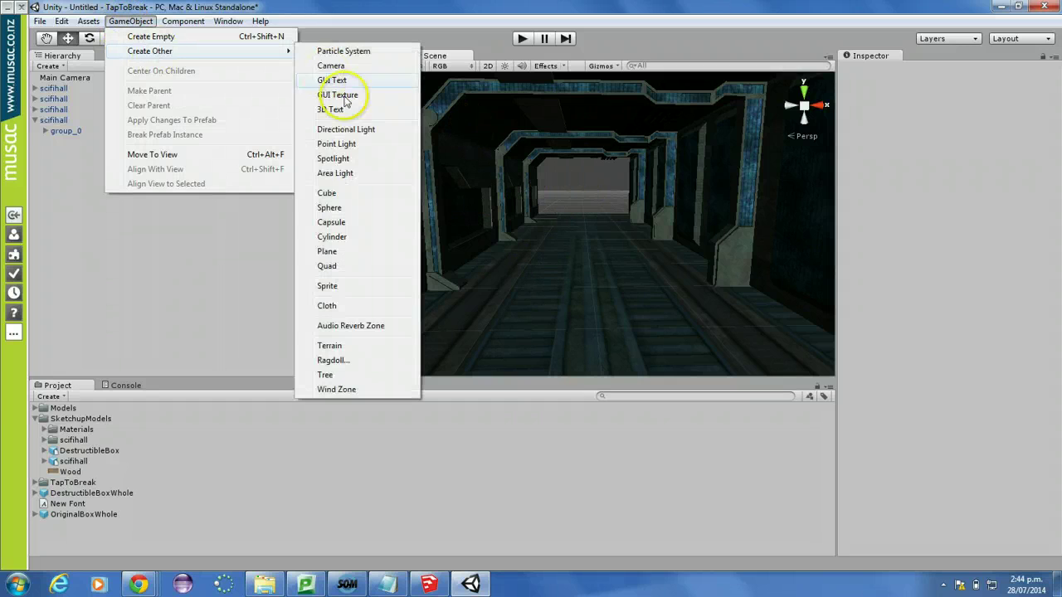
pyautogui.click(340, 159)
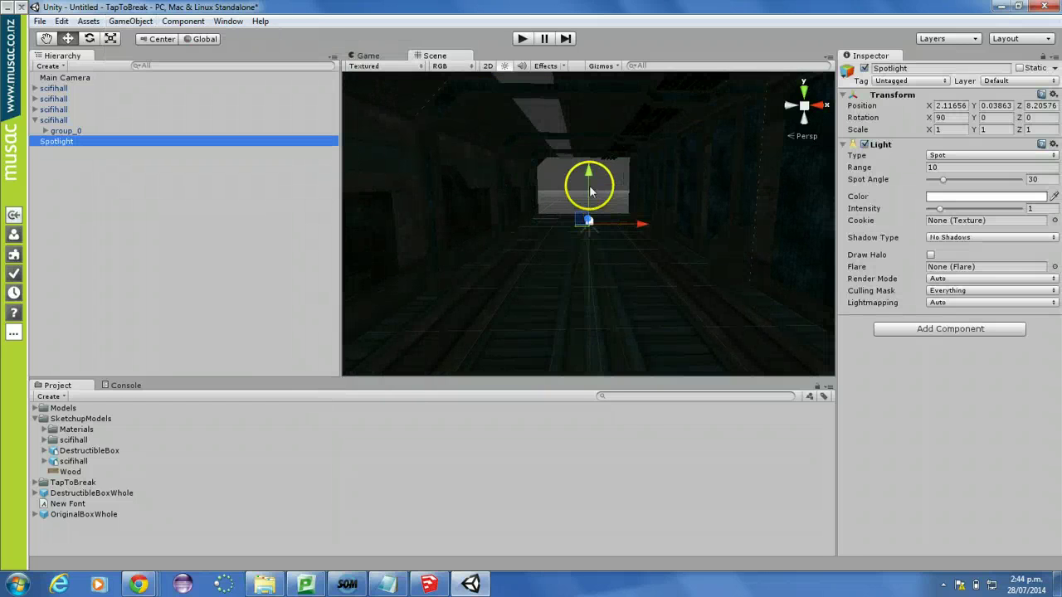
pyautogui.moveTo(589, 174); pyautogui.dragTo(591, 160)
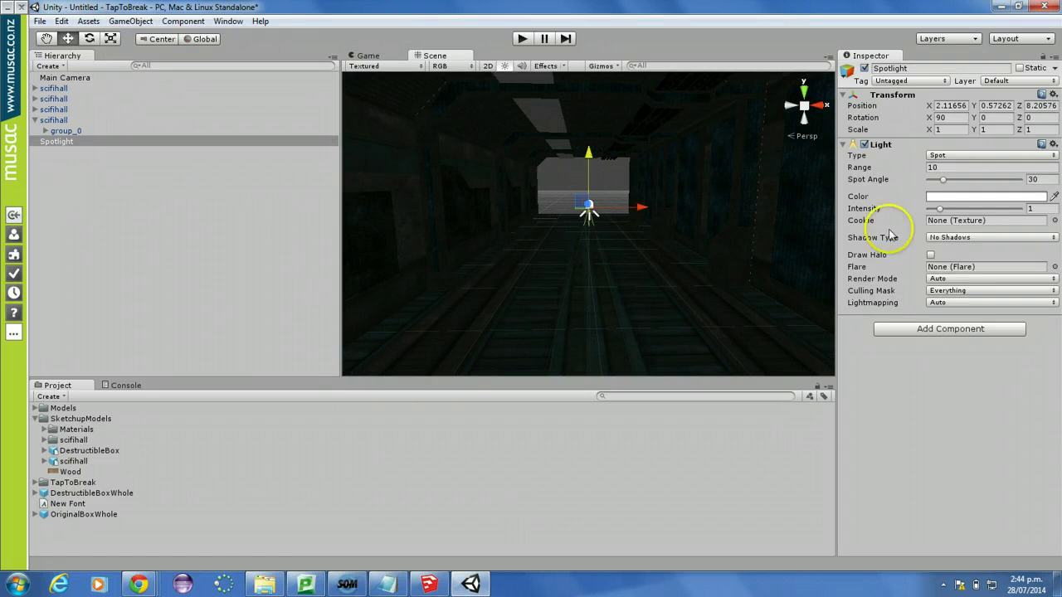
pyautogui.click(948, 155)
pyautogui.click(952, 206)
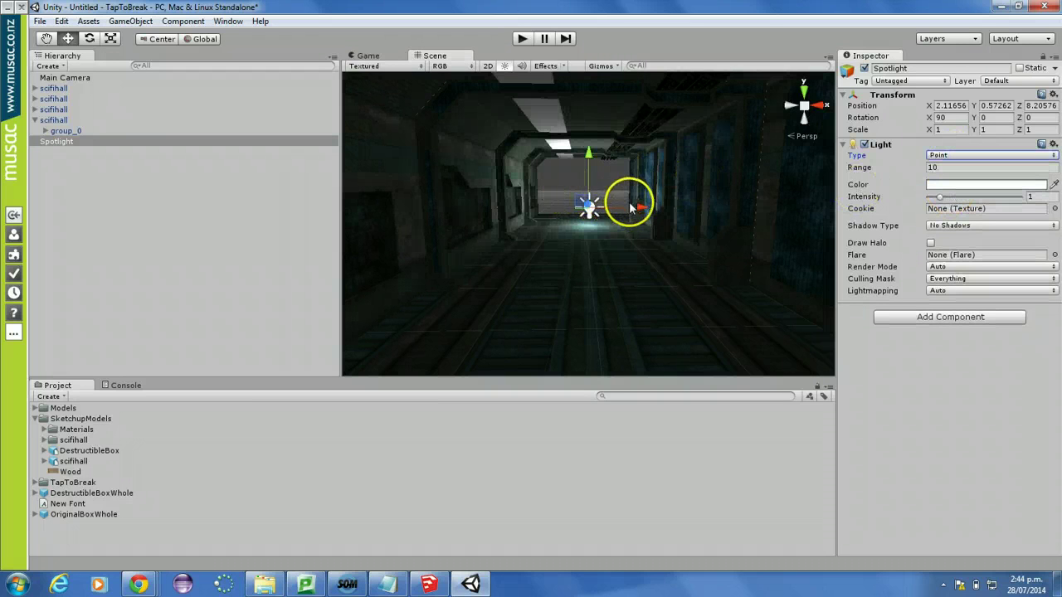
# Step: Position the point light near the hallway ceiling at about X 1.40, Y 2.17, Z 3.55
pyautogui.moveTo(630, 207); pyautogui.dragTo(603, 209)
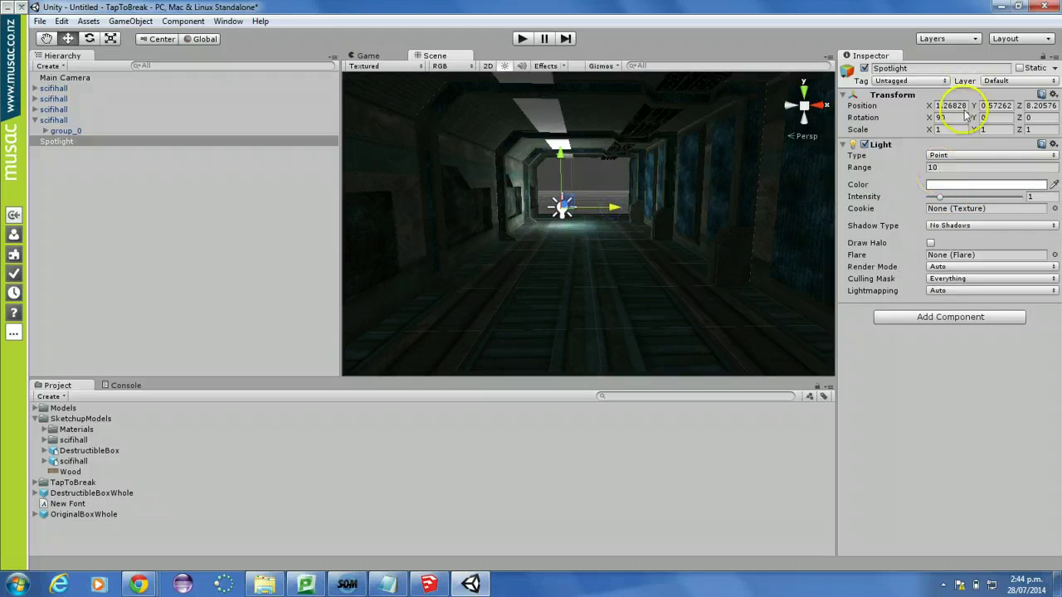
pyautogui.moveTo(930, 106)
pyautogui.mouseDown()
pyautogui.moveTo(905, 108)
pyautogui.moveTo(946, 106)
pyautogui.mouseUp()
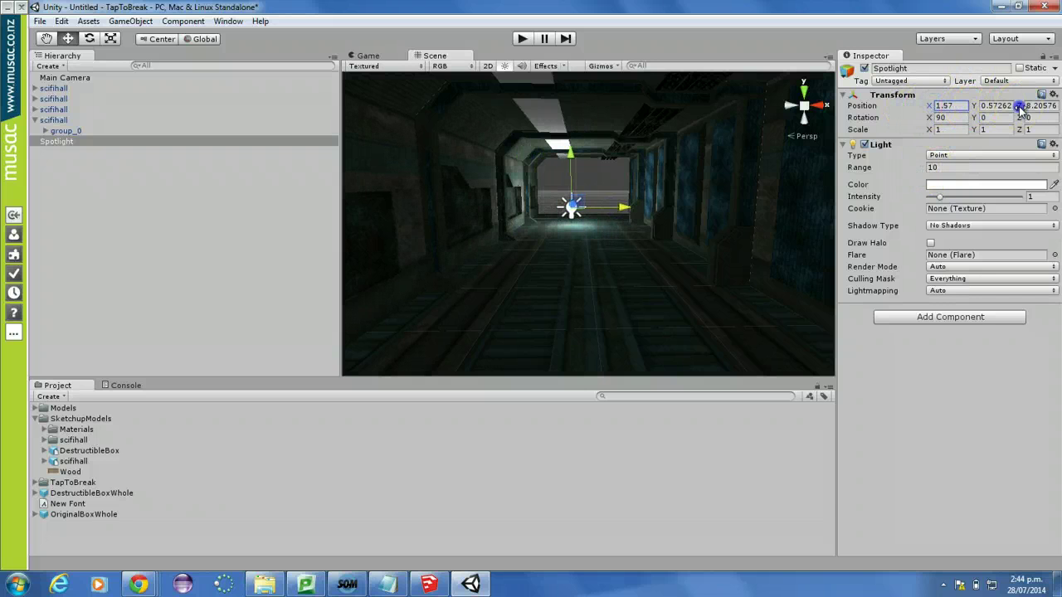
pyautogui.moveTo(1020, 108); pyautogui.dragTo(923, 104)
pyautogui.moveTo(559, 186); pyautogui.dragTo(593, 115)
pyautogui.click(549, 132)
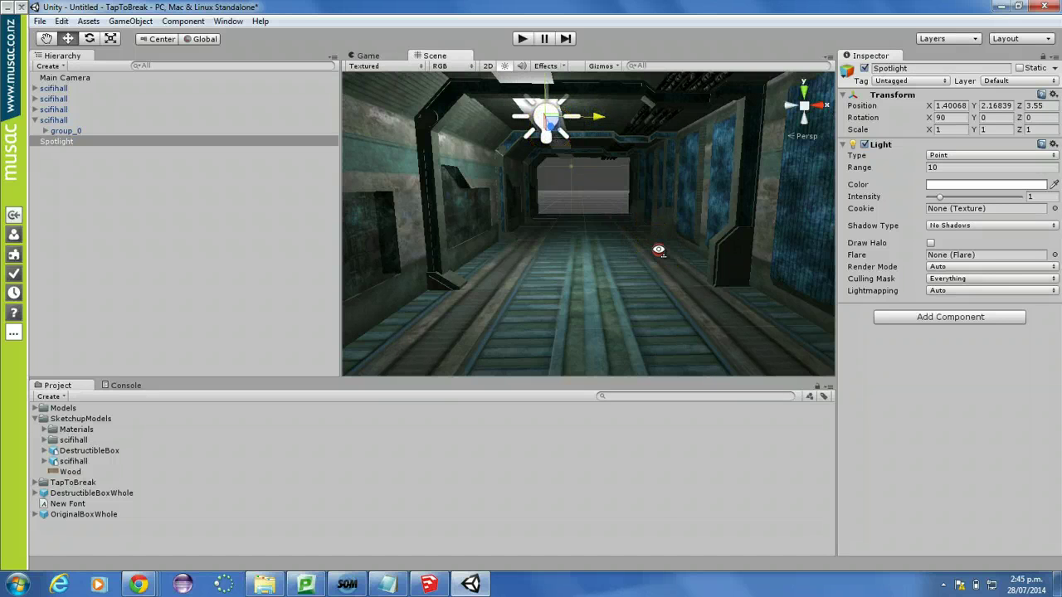
# Step: Duplicate the point light three times and space the copies along the hallway, with the last two at about Z 7.50 and Z 10.25
pyautogui.keyDown('alt'); pyautogui.moveTo(644, 247); pyautogui.dragTo(749, 78); pyautogui.keyUp('alt')
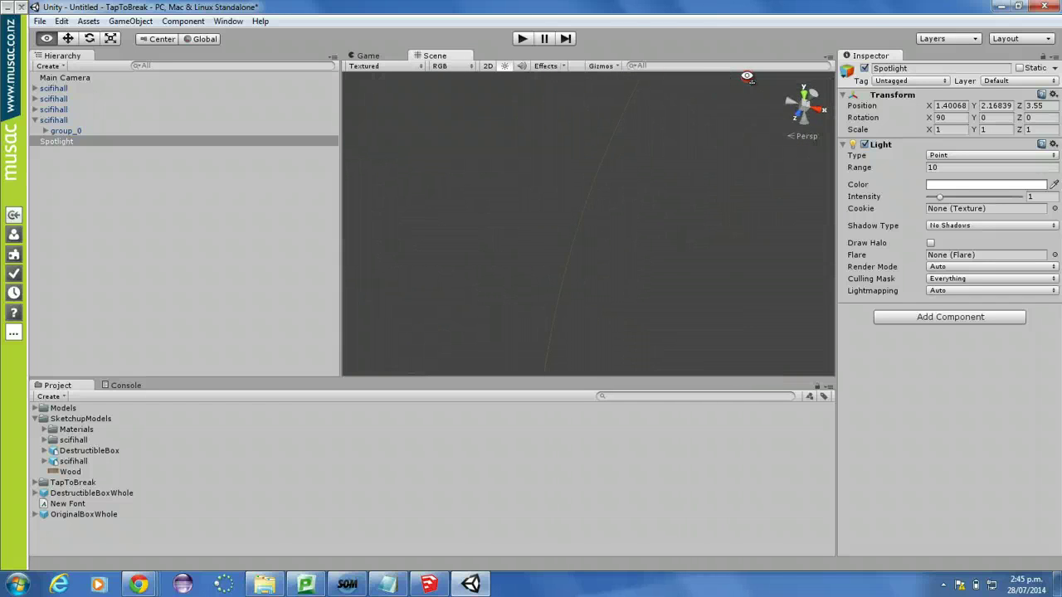
pyautogui.press('f')
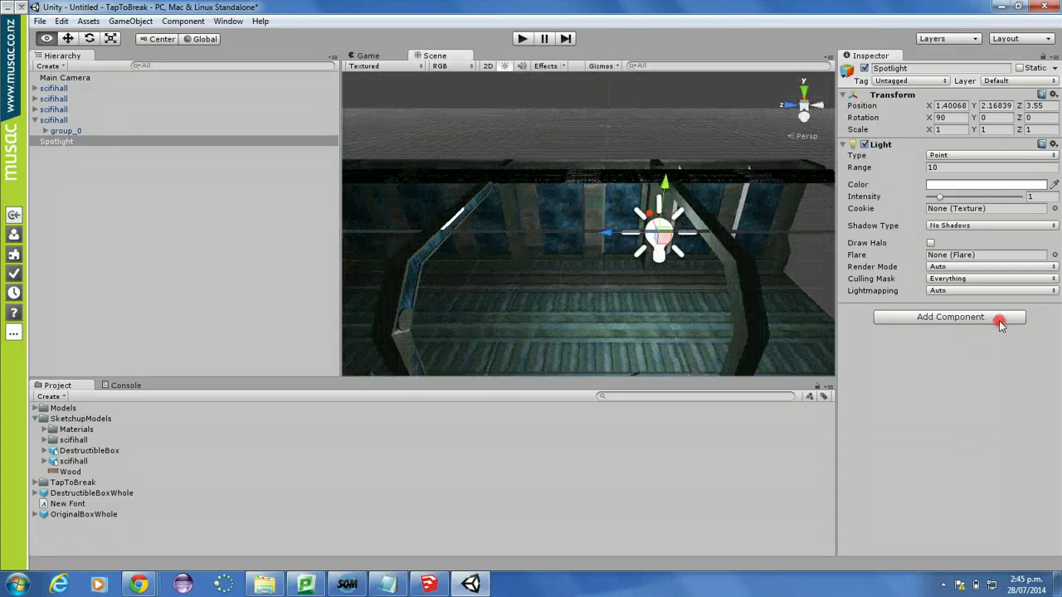
pyautogui.click(570, 245)
pyautogui.moveTo(570, 245); pyautogui.dragTo(334, 247)
pyautogui.hotkey('ctrl', 'd')
pyautogui.hotkey('ctrl', 'd')
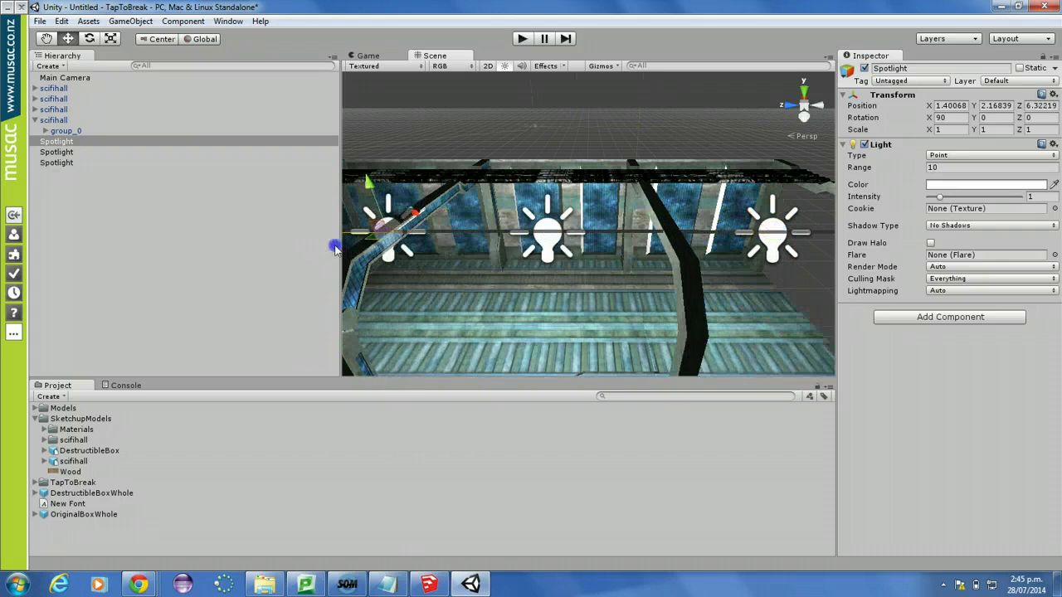
pyautogui.scroll(-5, 435, 222)
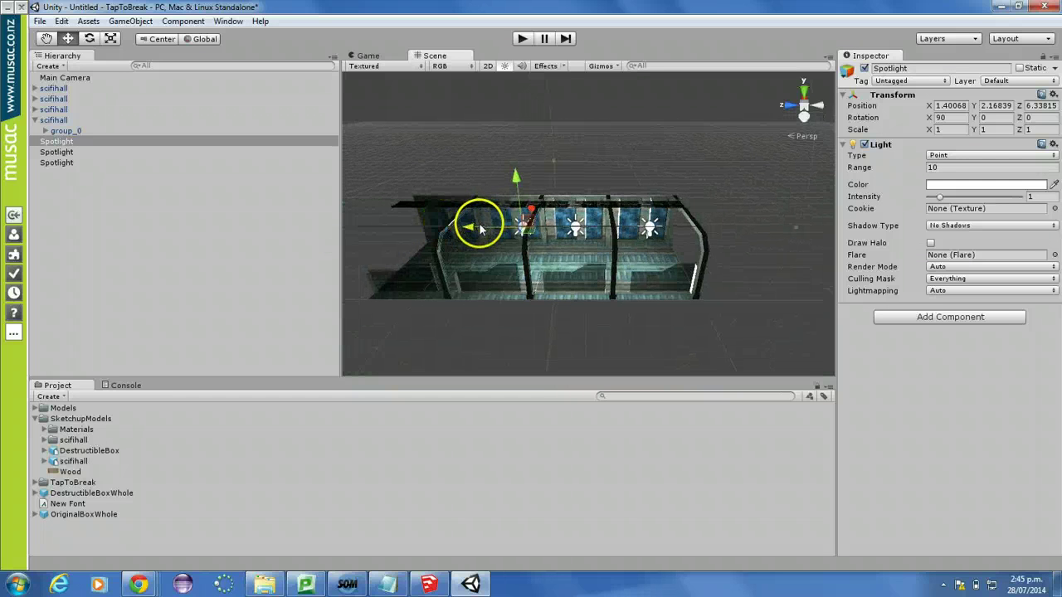
pyautogui.moveTo(470, 230); pyautogui.dragTo(441, 231)
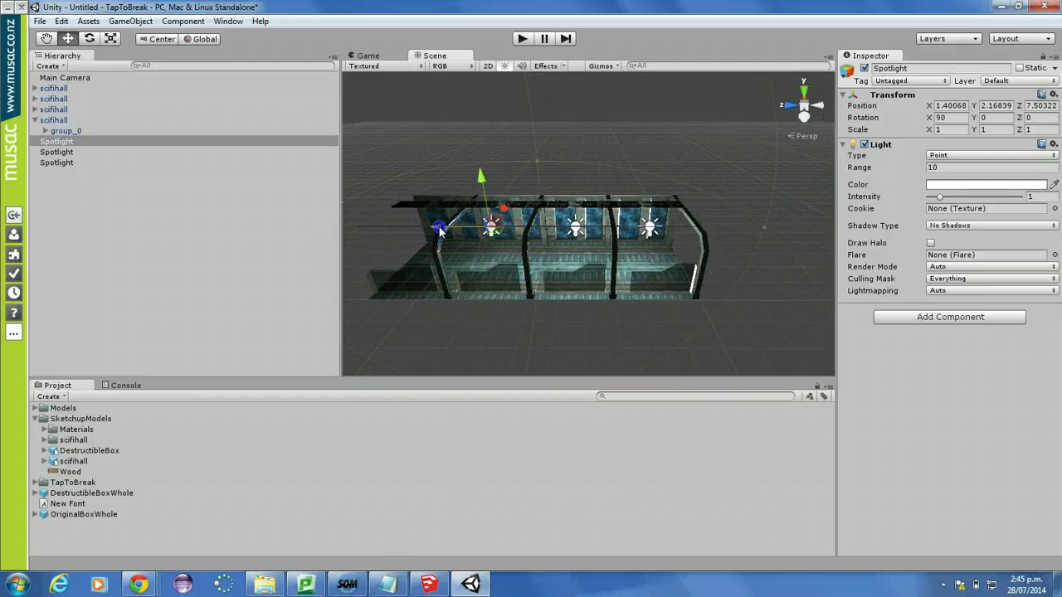
pyautogui.hotkey('ctrl', 'd')
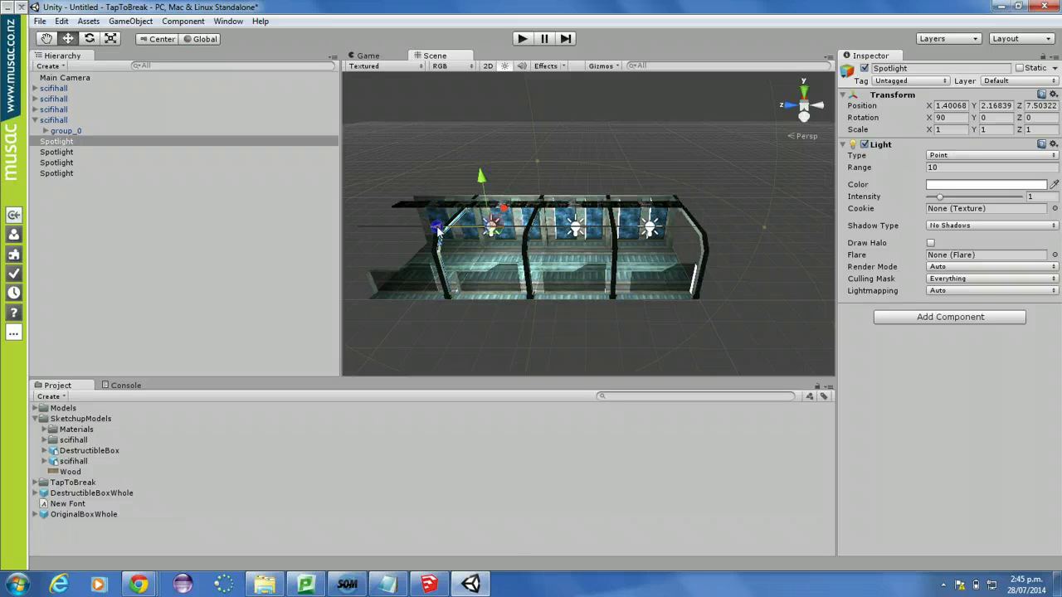
pyautogui.moveTo(438, 230); pyautogui.dragTo(363, 244)
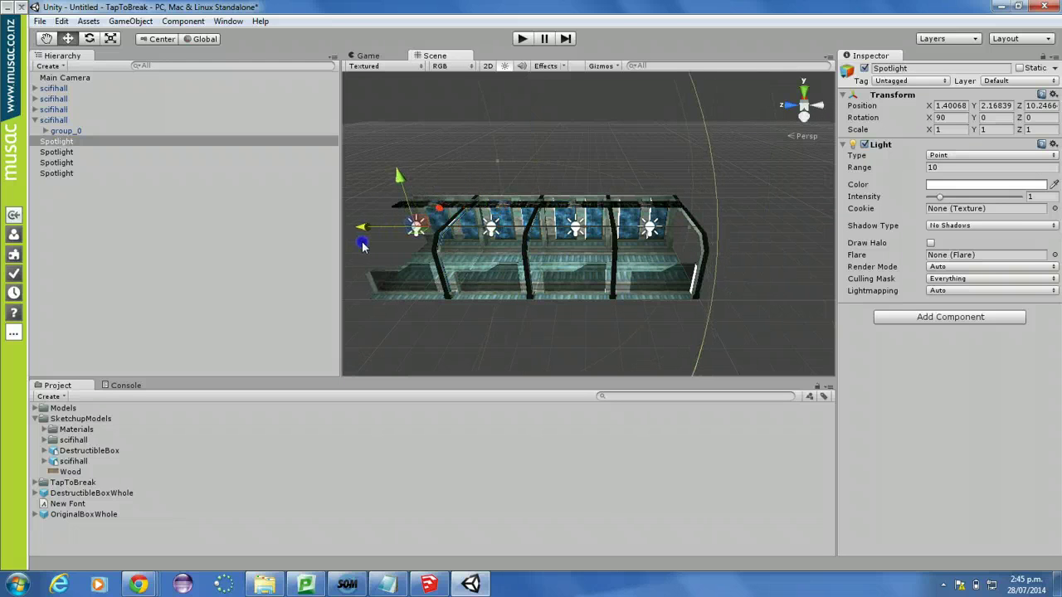
# Step: Set the range of all four lights to 5.84 and their intensity to 1.35
pyautogui.keyDown('shift'); pyautogui.click(50, 173); pyautogui.keyUp('shift')
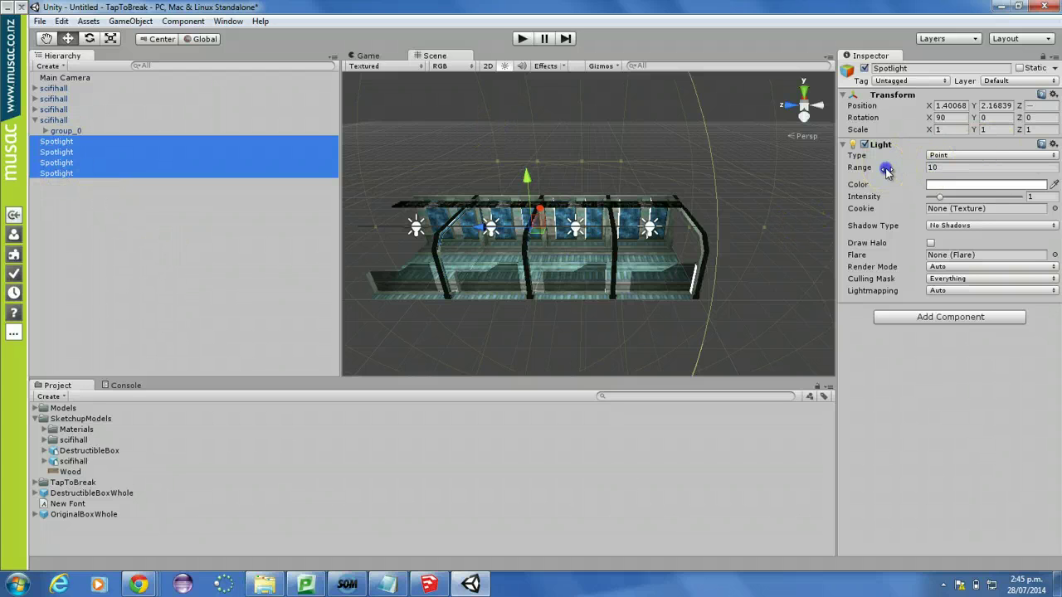
pyautogui.moveTo(872, 168); pyautogui.dragTo(848, 171)
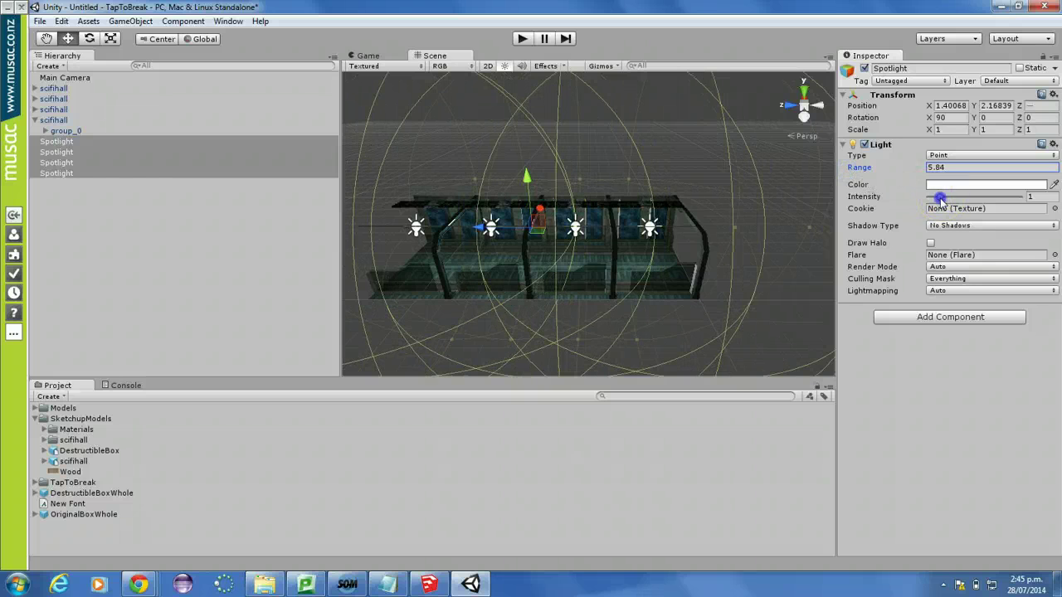
pyautogui.moveTo(939, 197); pyautogui.dragTo(944, 201)
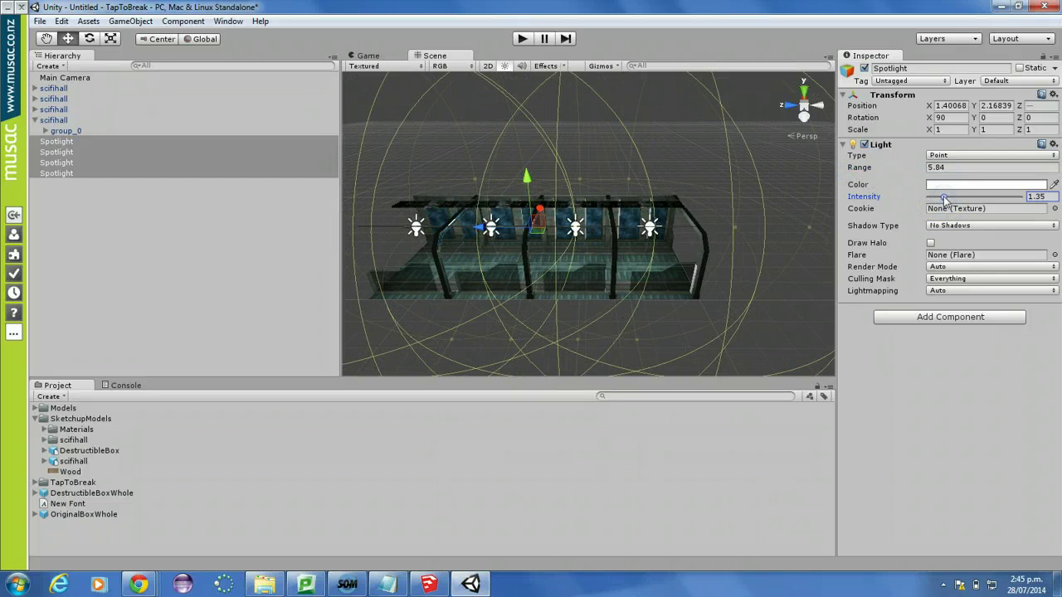
# Step: Try cyan and pink tints on the four lights and settle on pale yellow, RGB 255, 255, 215
pyautogui.click(946, 184)
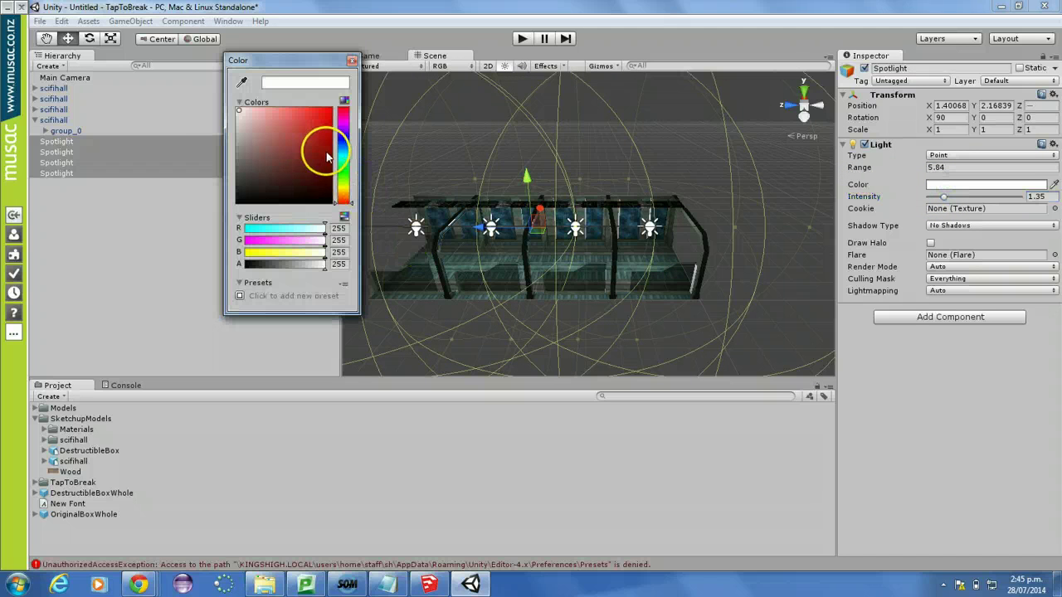
pyautogui.moveTo(340, 147); pyautogui.dragTo(341, 163)
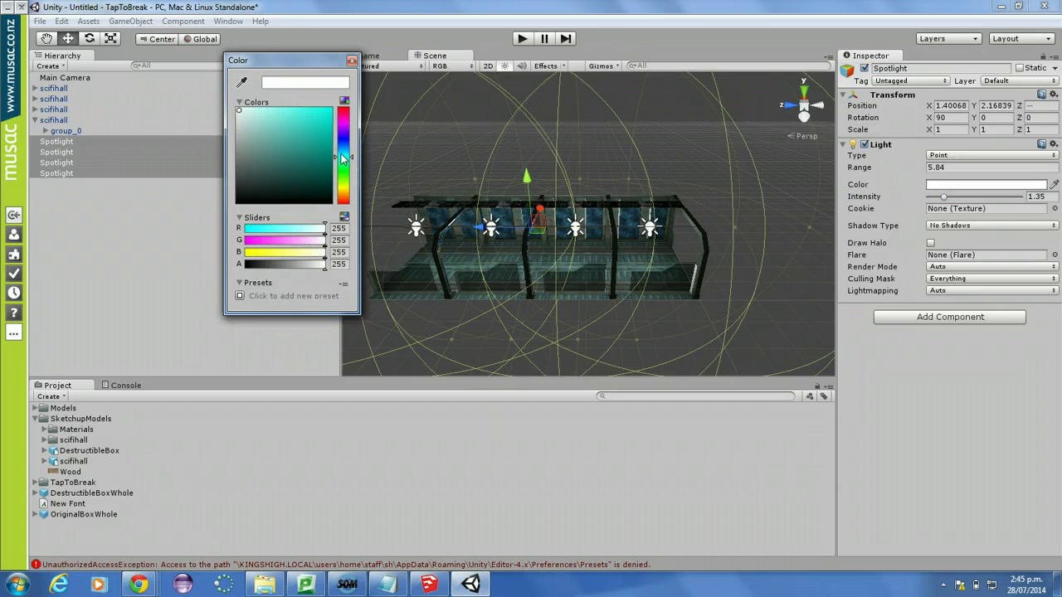
pyautogui.click(257, 113)
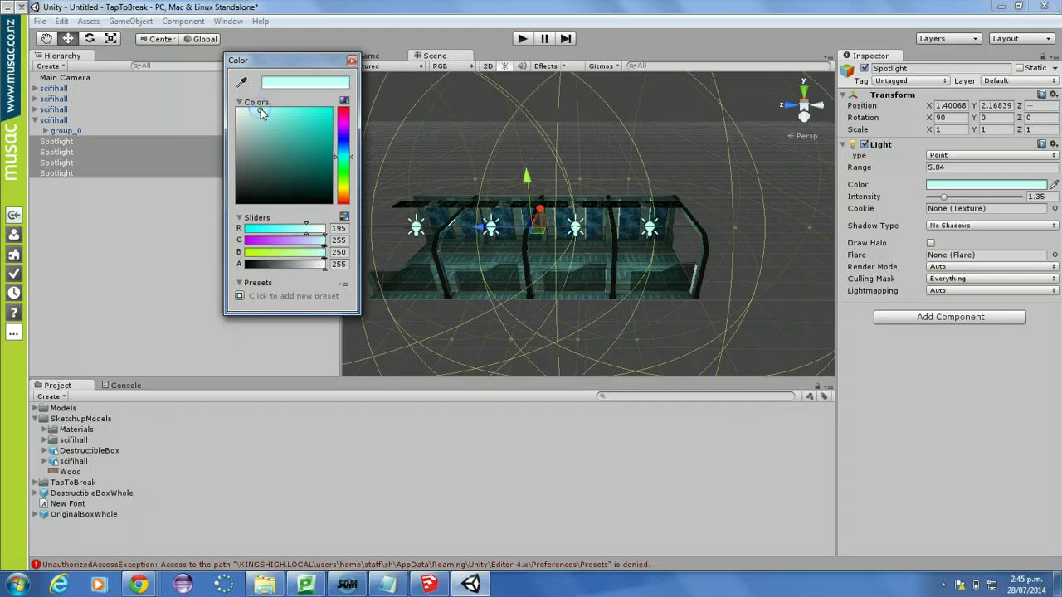
pyautogui.click(343, 111)
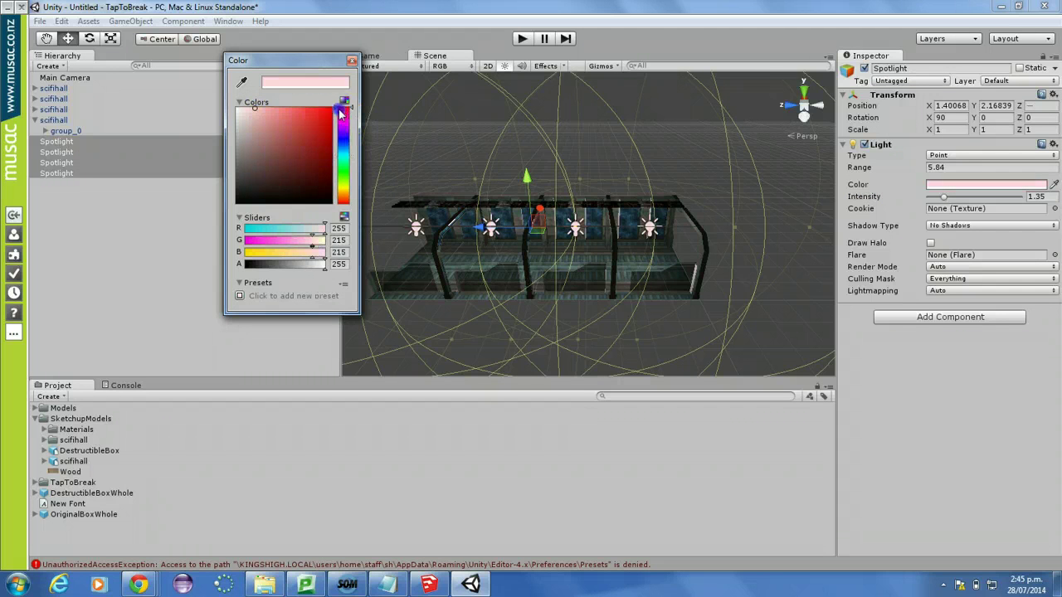
pyautogui.moveTo(338, 133); pyautogui.dragTo(340, 110)
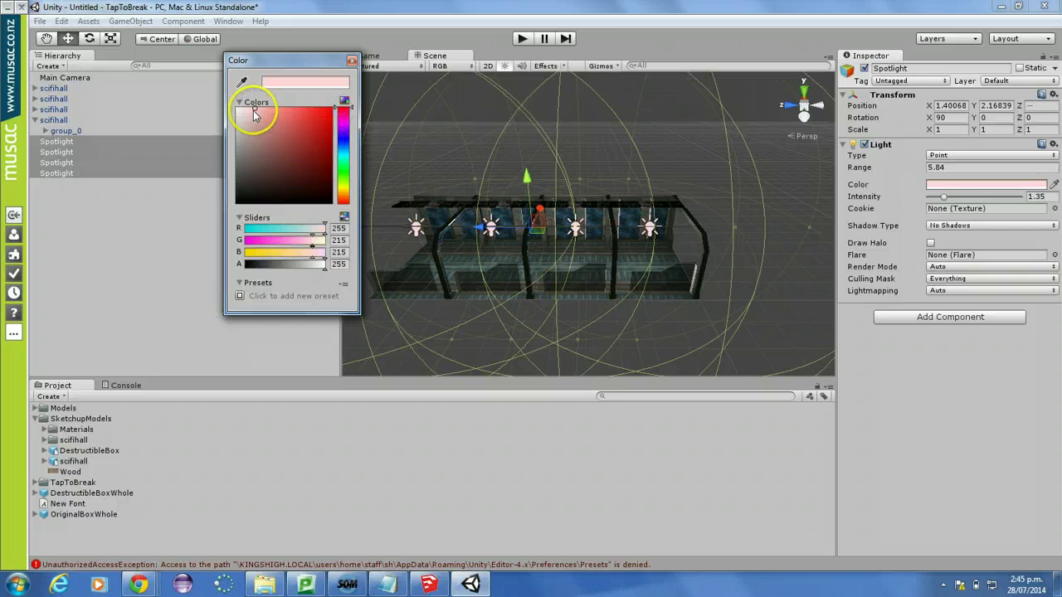
pyautogui.click(343, 192)
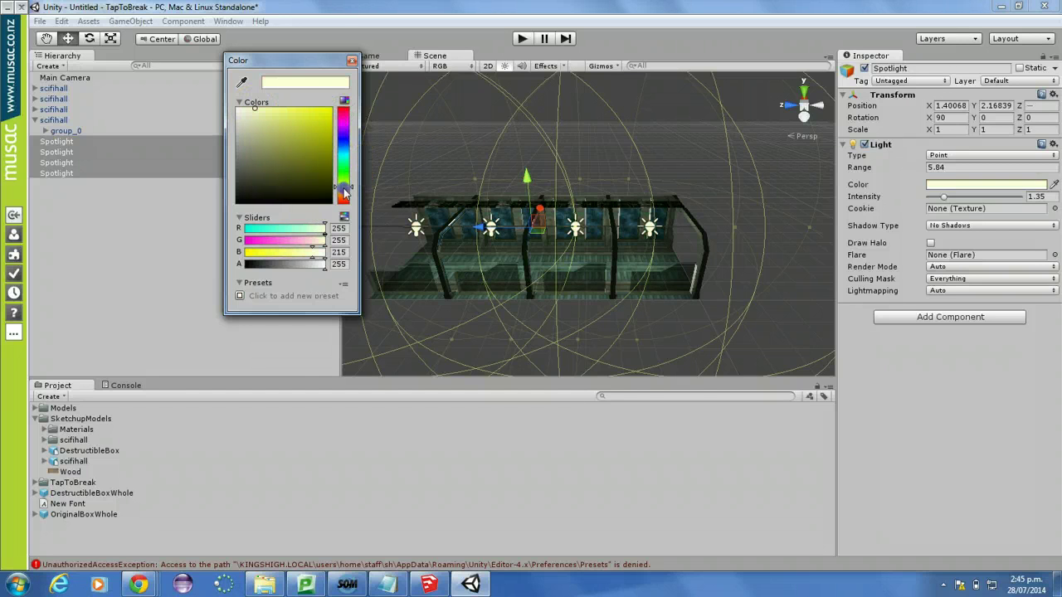
pyautogui.click(351, 60)
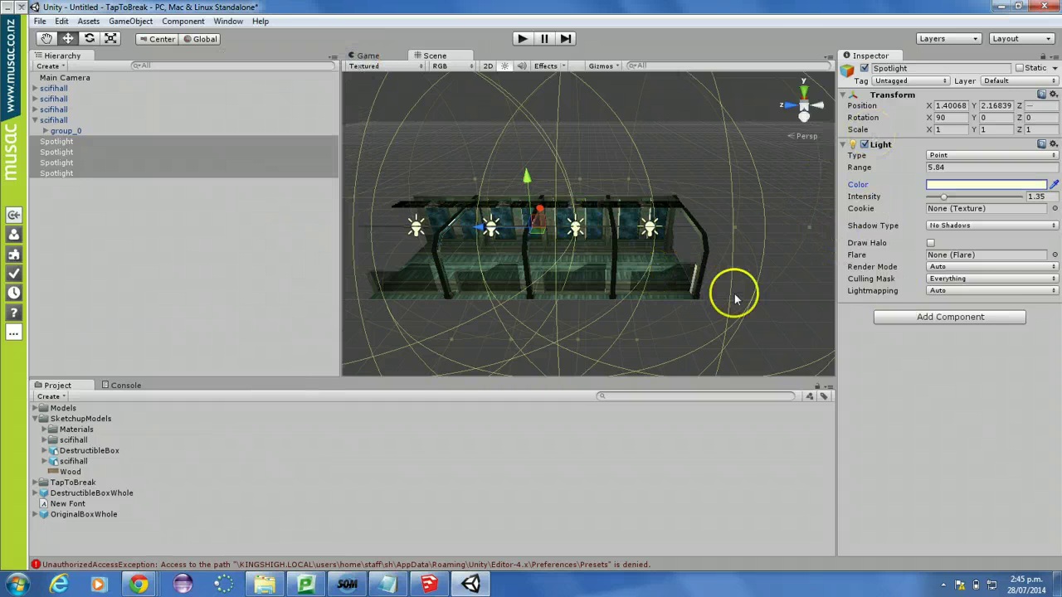
# Step: Mark all four scifihall objects as static, including their child objects
pyautogui.click(50, 88)
pyautogui.keyDown('shift'); pyautogui.click(60, 120); pyautogui.keyUp('shift')
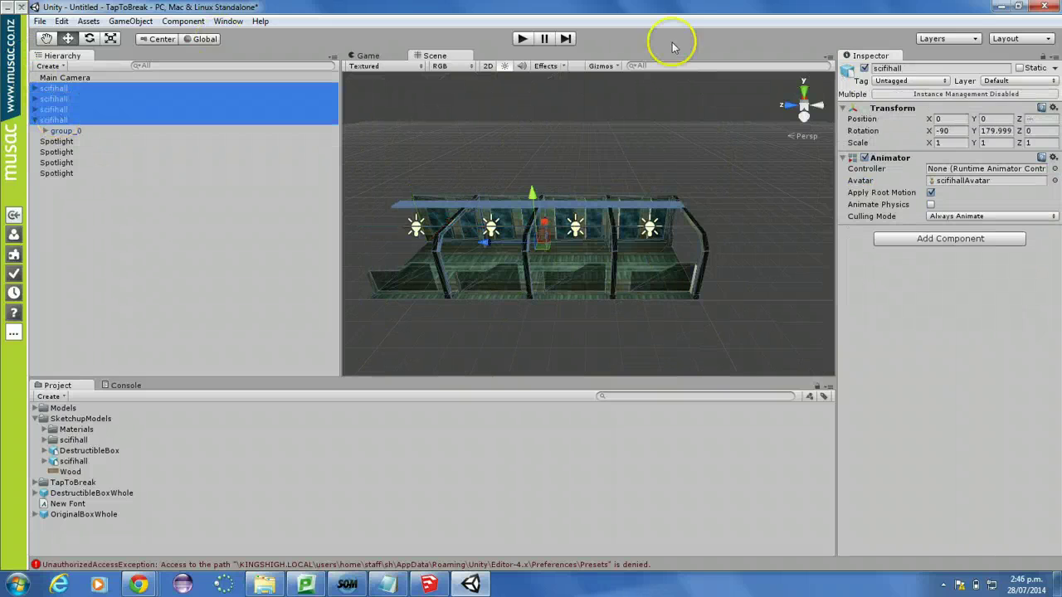
pyautogui.click(1019, 68)
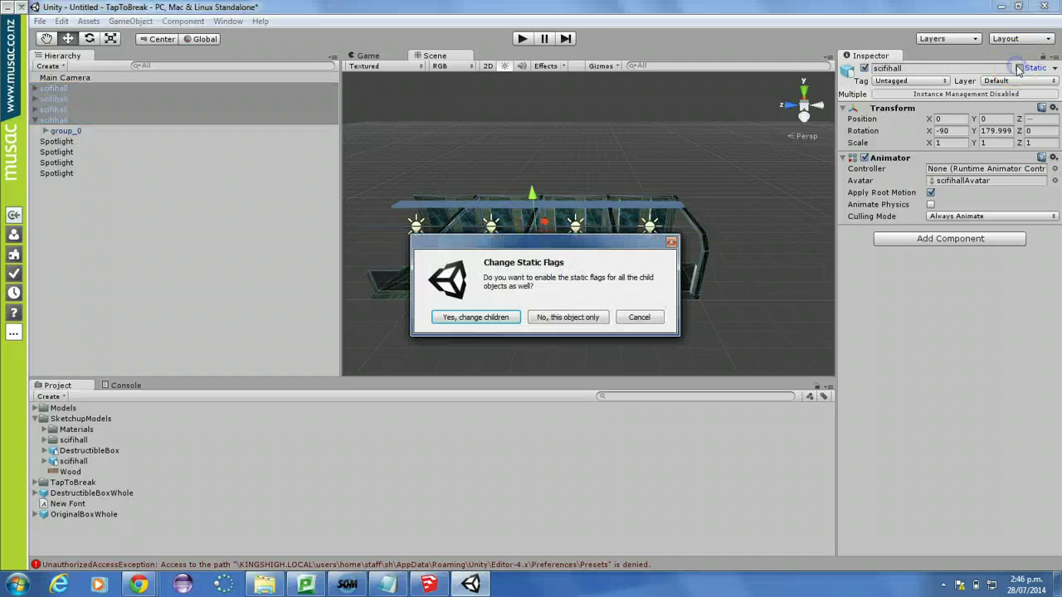
pyautogui.click(489, 319)
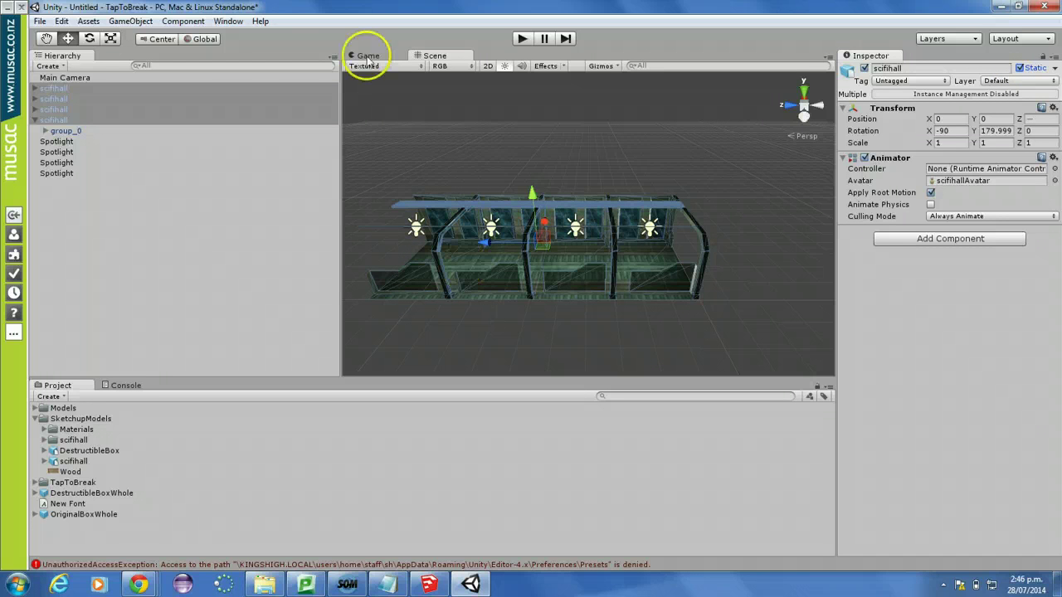
# Step: Move the Main Camera inside the hallway entrance to X 1.32, Y 0.93, Z 0.68
pyautogui.click(82, 81)
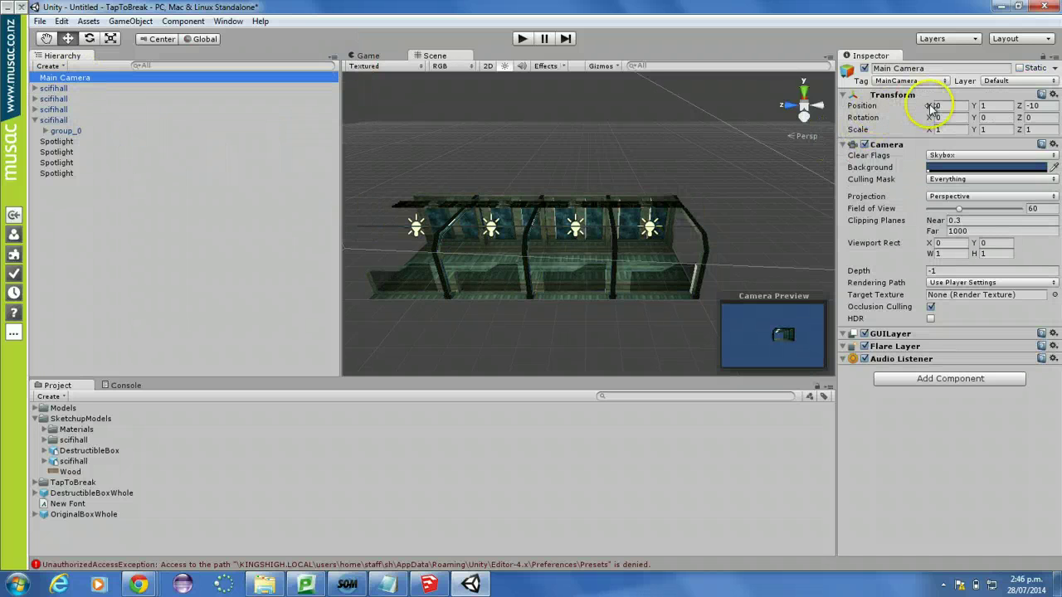
pyautogui.moveTo(931, 111); pyautogui.dragTo(208, 79)
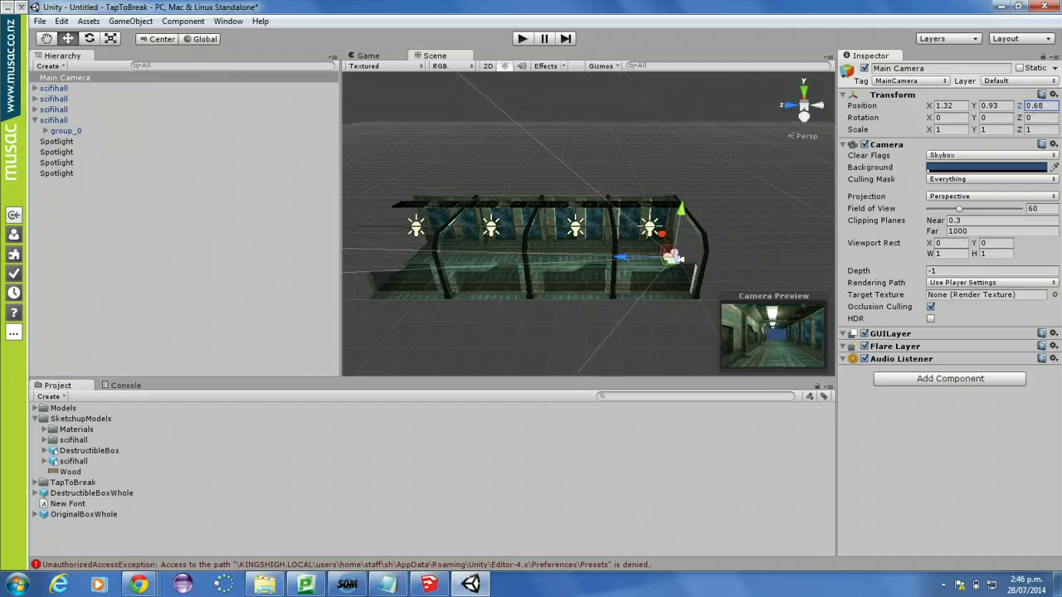
# Step: Open the Lightmapping window, move it clear of the hierarchy, and filter the scene objects to lights
pyautogui.click(221, 23)
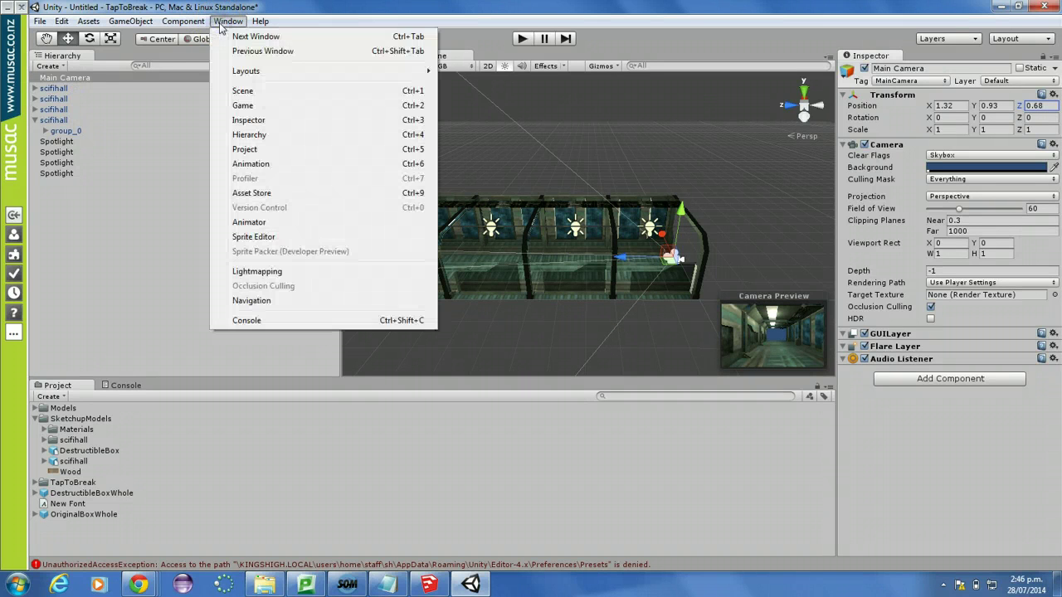
pyautogui.click(253, 272)
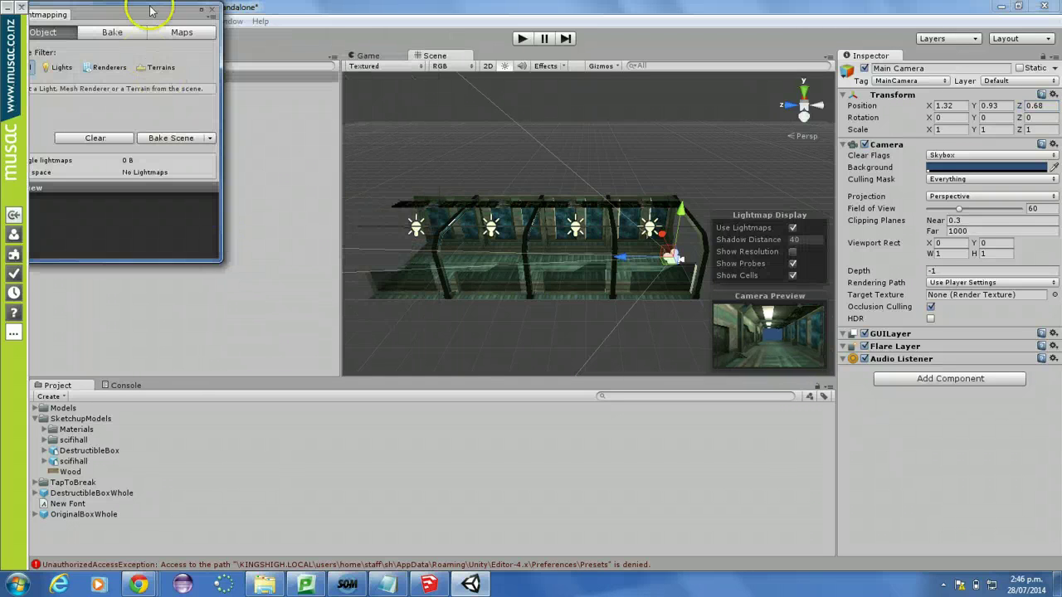
pyautogui.moveTo(139, 15); pyautogui.dragTo(448, 105)
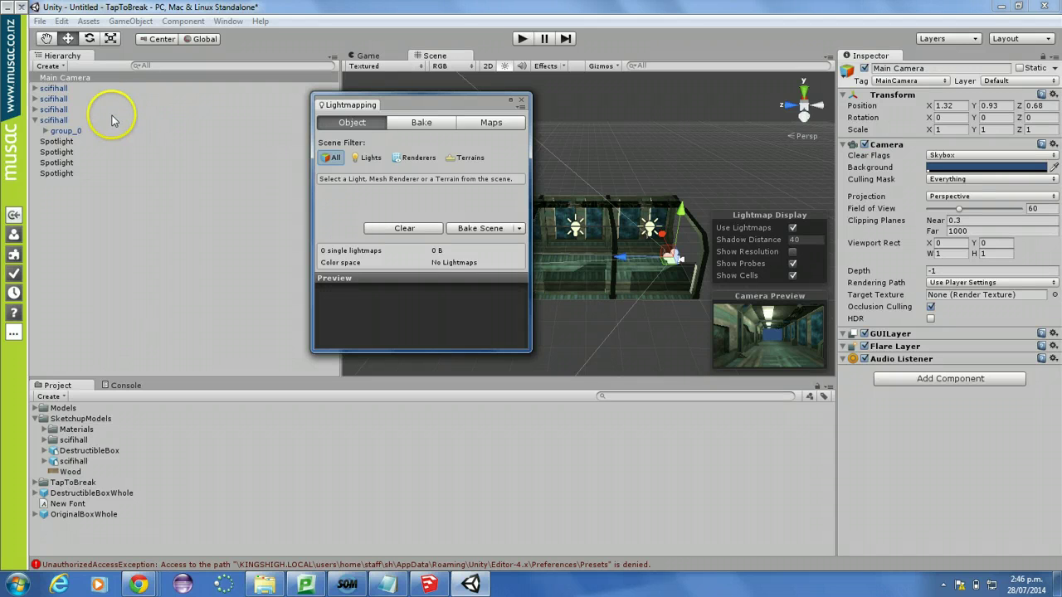
pyautogui.click(369, 162)
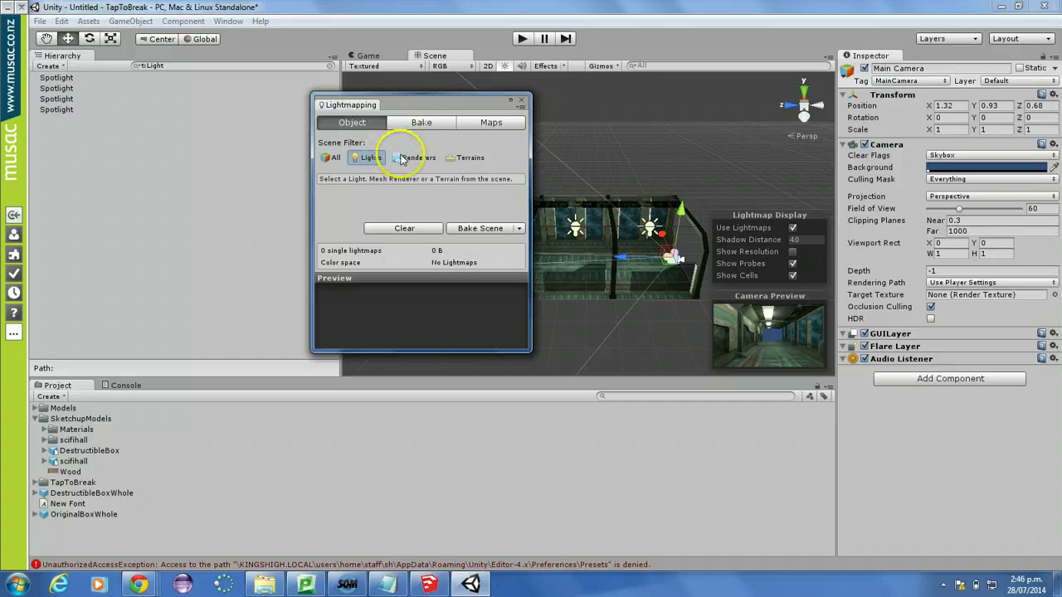
# Step: Select all four spotlights, enlarge the Lightmapping window, and set their lightmapping mode to BakedOnly
pyautogui.click(60, 78)
pyautogui.keyDown('shift'); pyautogui.click(124, 110); pyautogui.keyUp('shift')
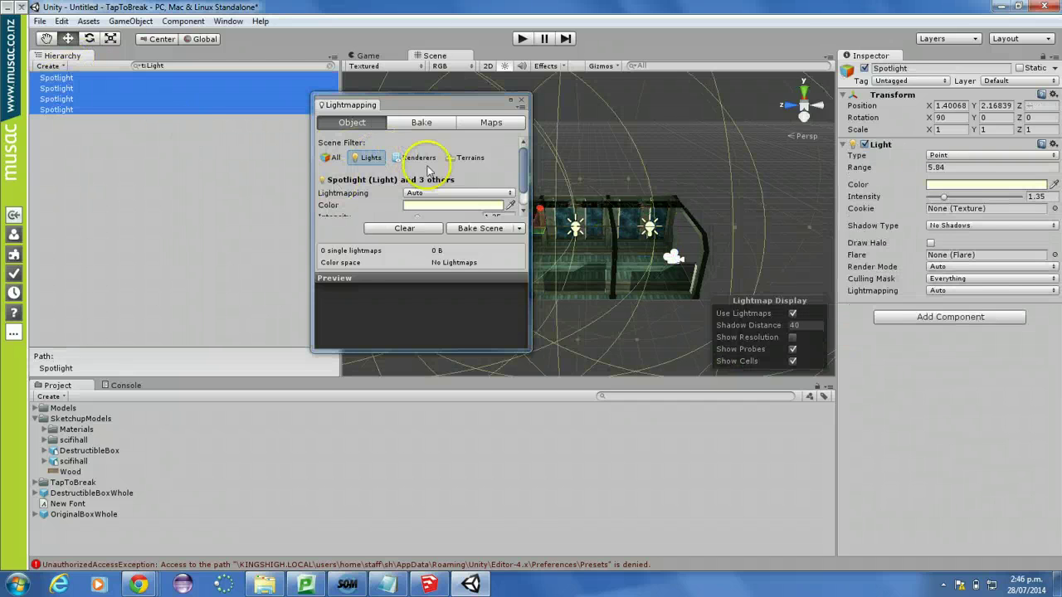
pyautogui.moveTo(529, 353); pyautogui.dragTo(636, 450)
pyautogui.click(603, 193)
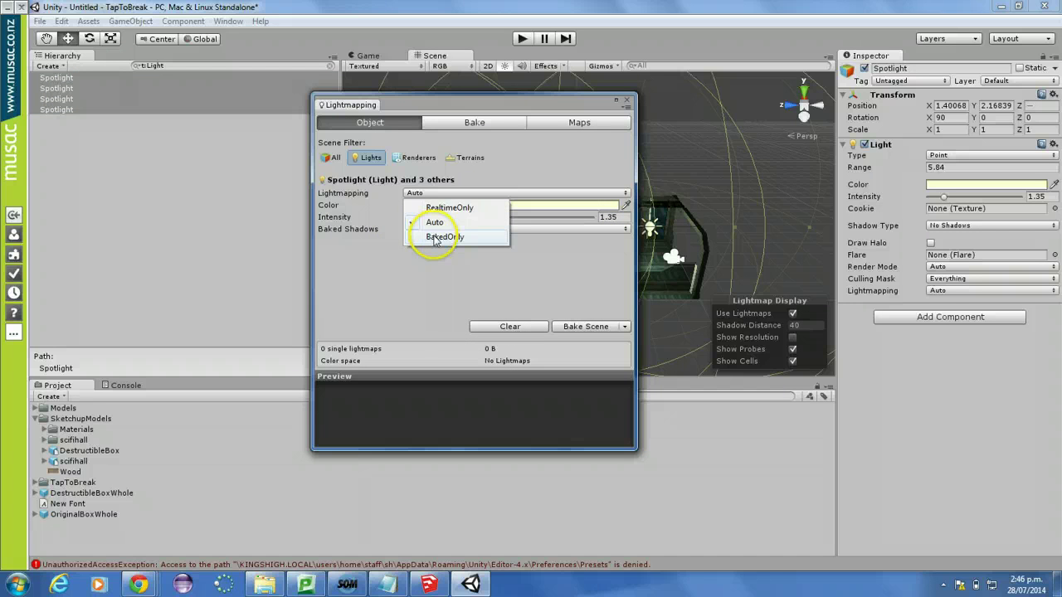
pyautogui.click(434, 238)
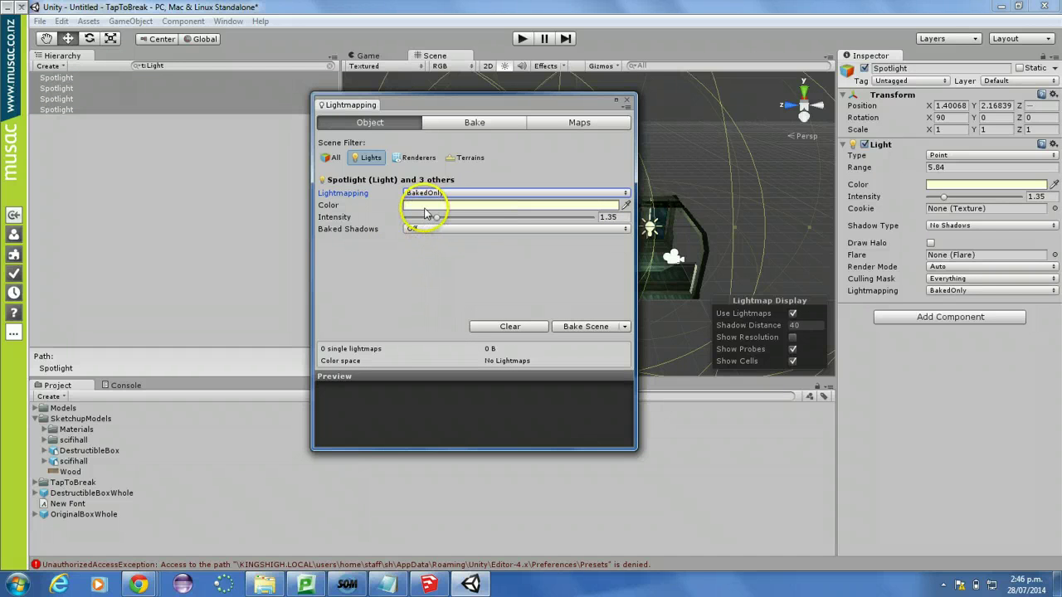
# Step: Turn on baked soft shadows for the four lights with shadow radius 0.107 and 10 shadow samples
pyautogui.click(431, 230)
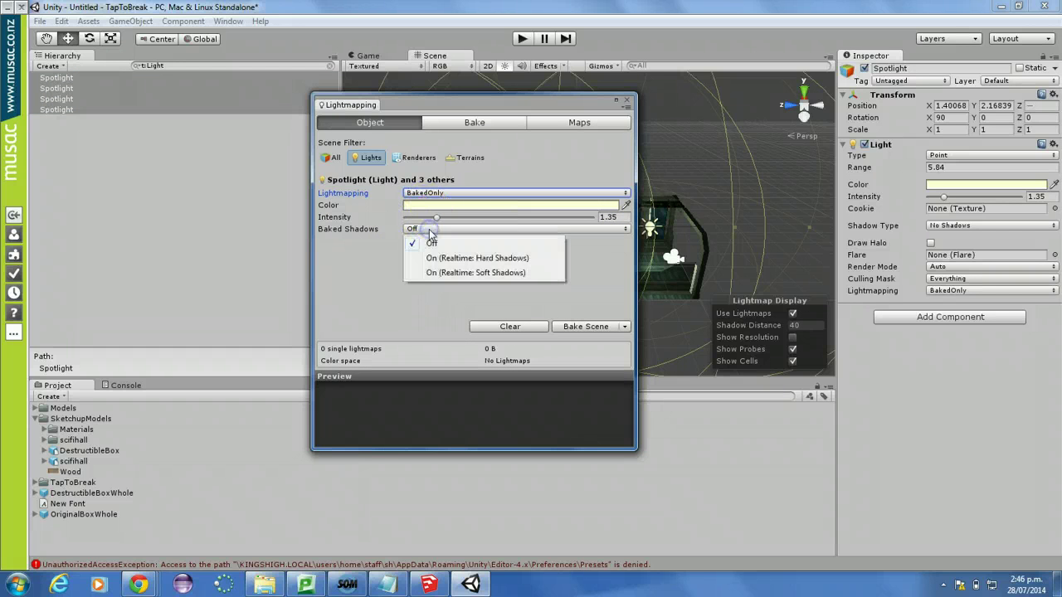
pyautogui.click(432, 273)
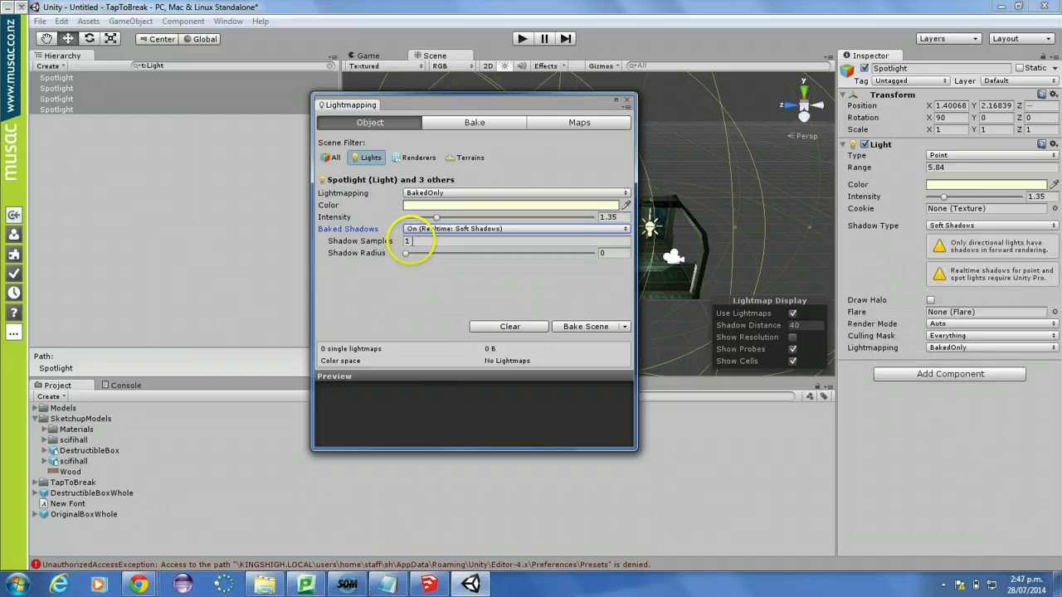
pyautogui.moveTo(405, 254); pyautogui.dragTo(415, 256)
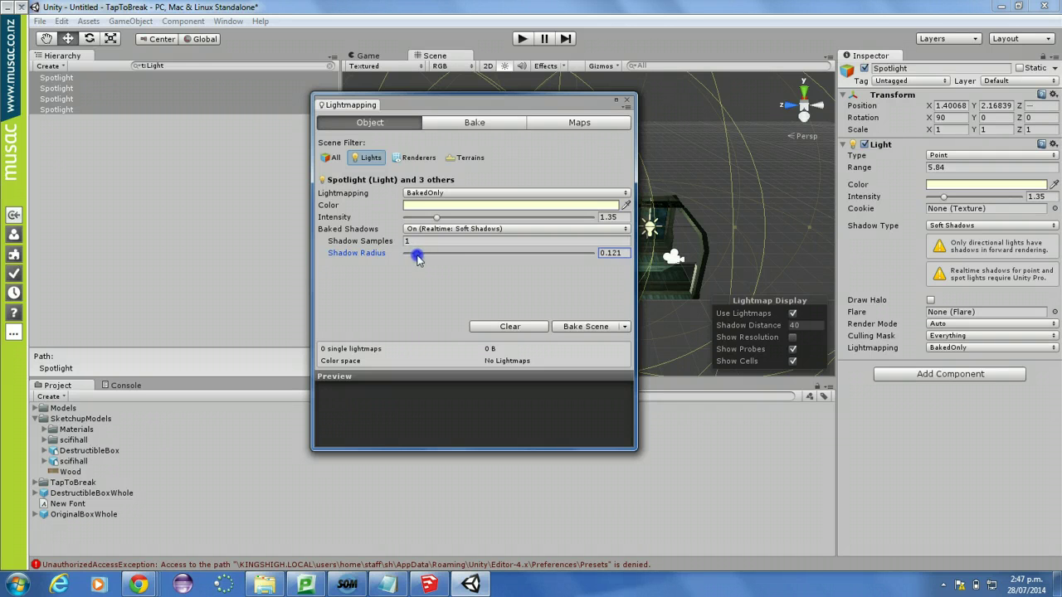
pyautogui.click(390, 239)
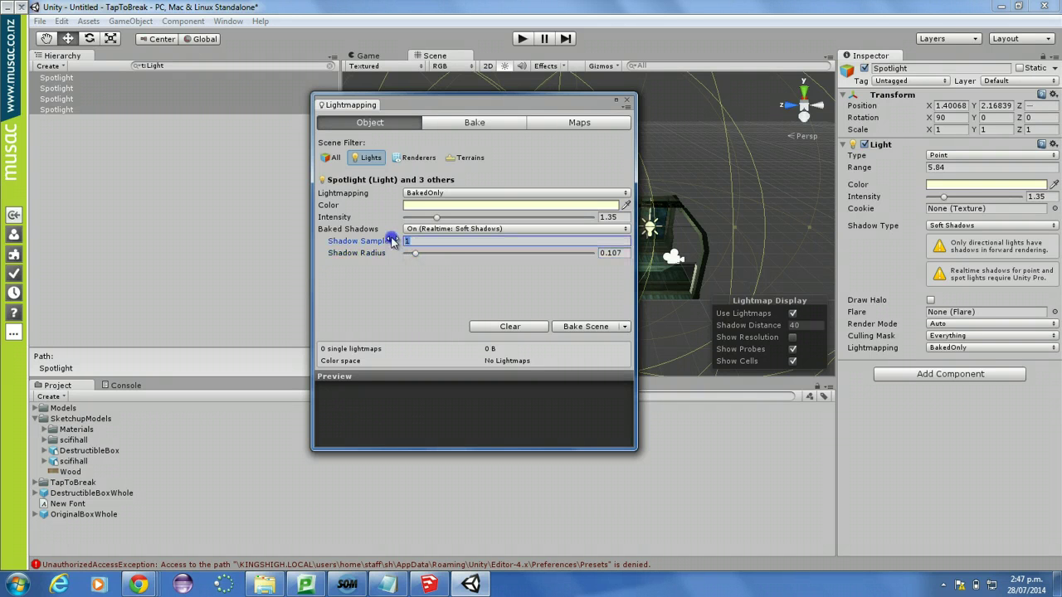
pyautogui.write('10')
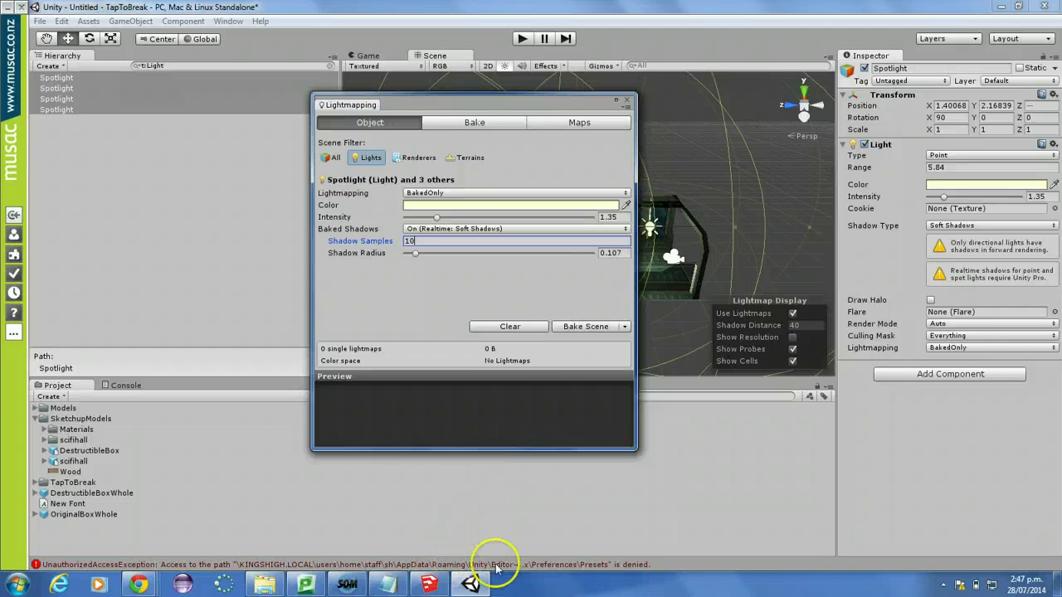
# Step: Bake the scene's lightmaps, saving the scene as sampleBake in the Assets folder
pyautogui.click(583, 327)
pyautogui.click(582, 319)
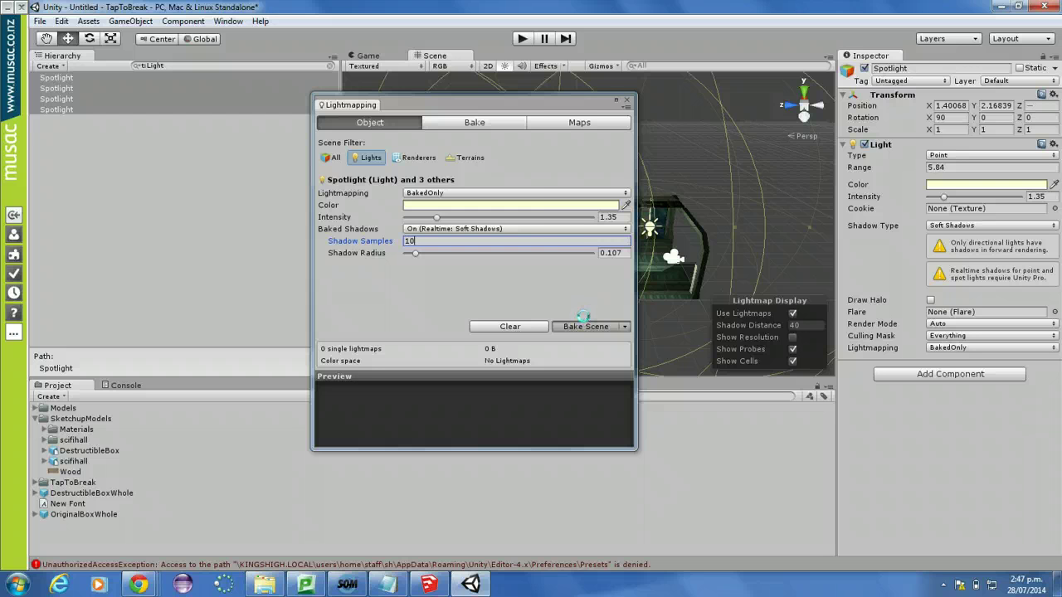
pyautogui.write('s')
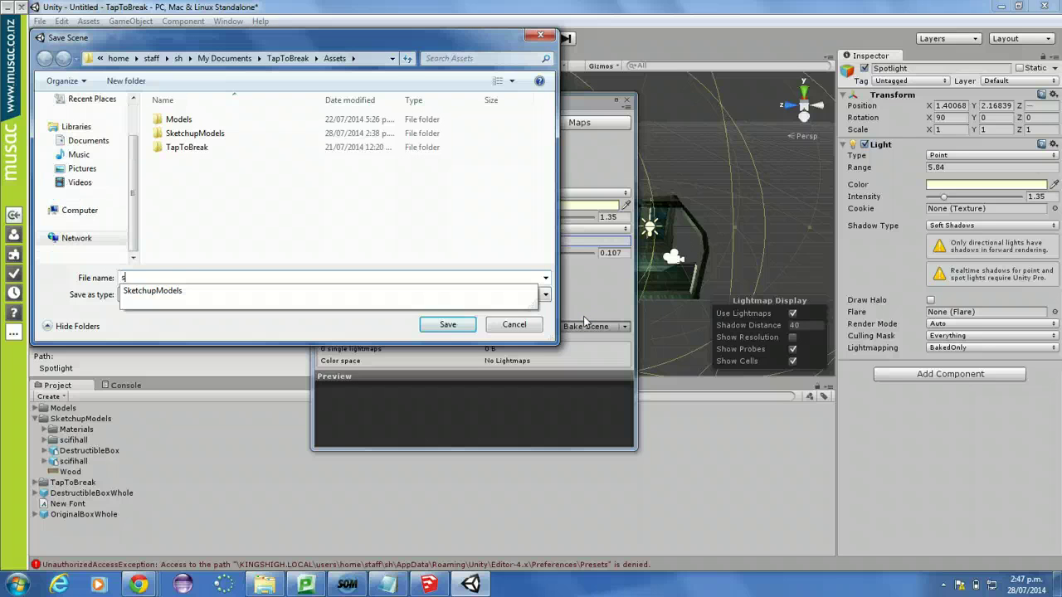
pyautogui.write('ampleBake')
pyautogui.press('Return')
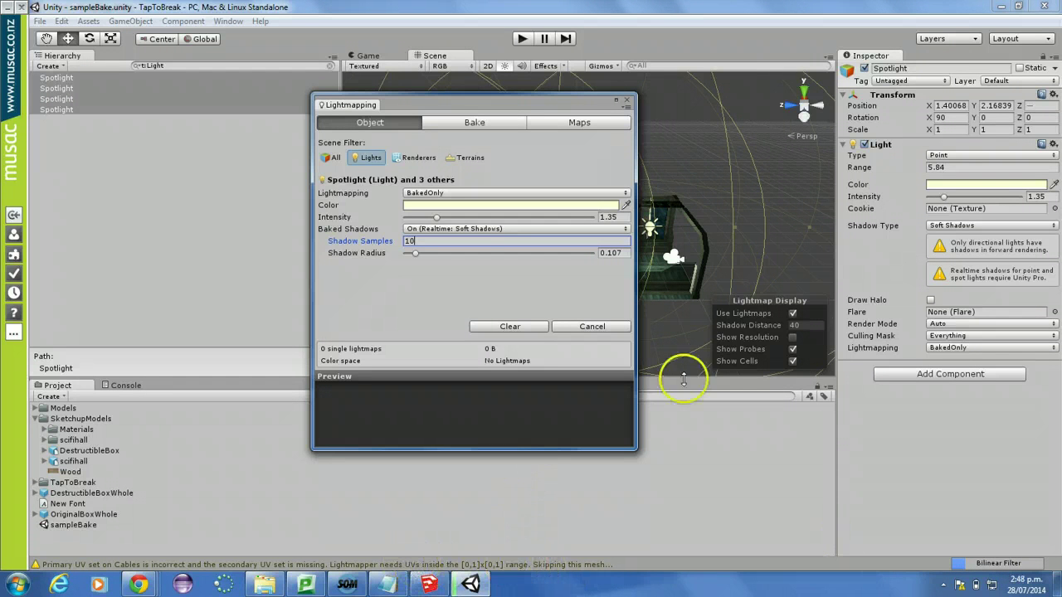
# Step: Examine the bake messages in the Console and move the Lightmapping window off the scene view
pyautogui.click(125, 386)
pyautogui.scroll(10, 187, 442)
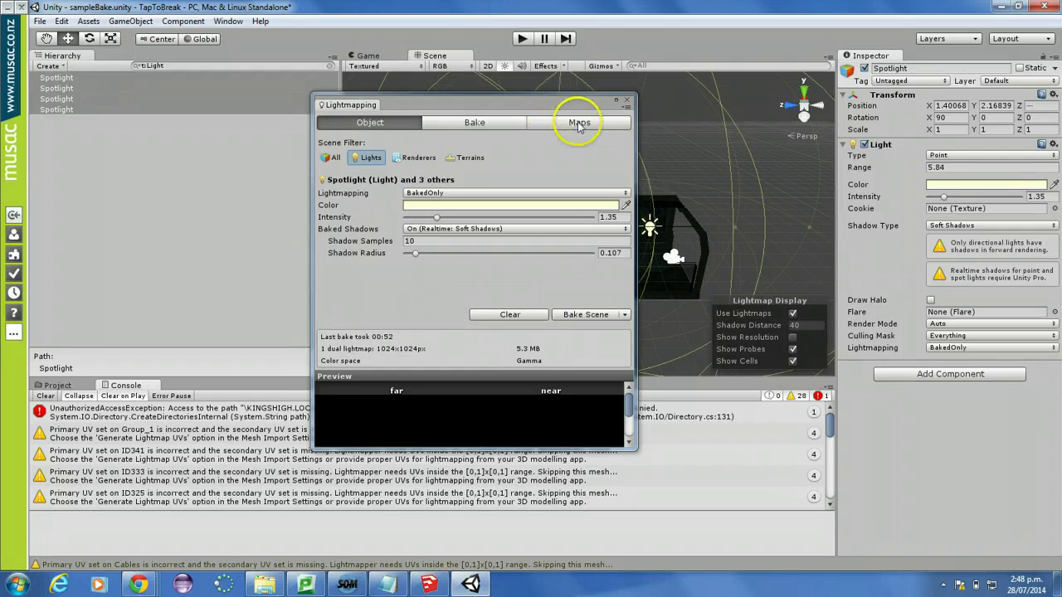
pyautogui.moveTo(569, 105); pyautogui.dragTo(392, 384)
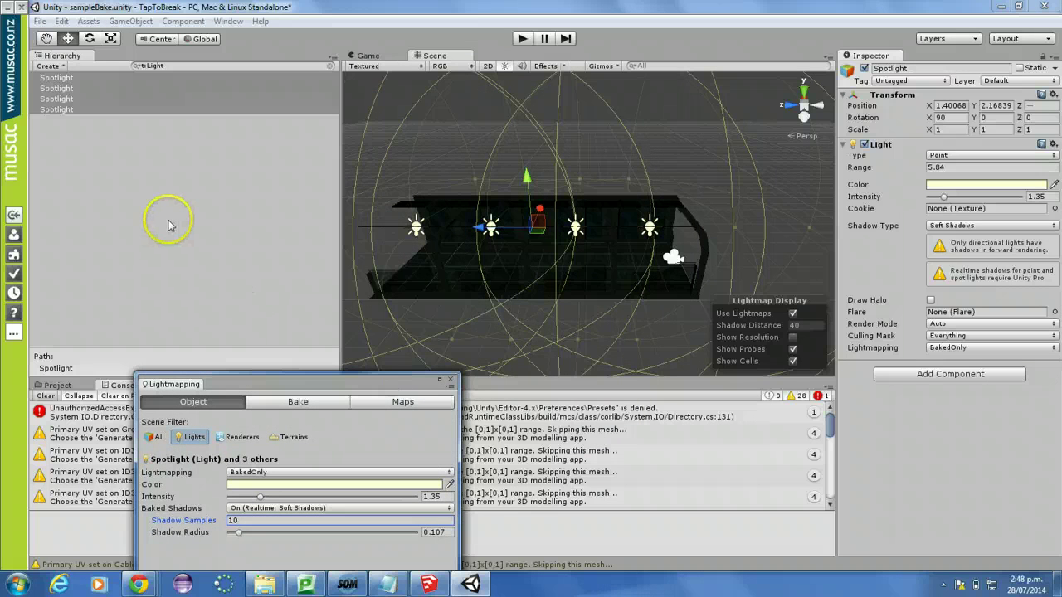
# Step: Clear the light filter and enable Generate Lightmap UVs in the scifihall model's import settings, applying the change
pyautogui.click(65, 141)
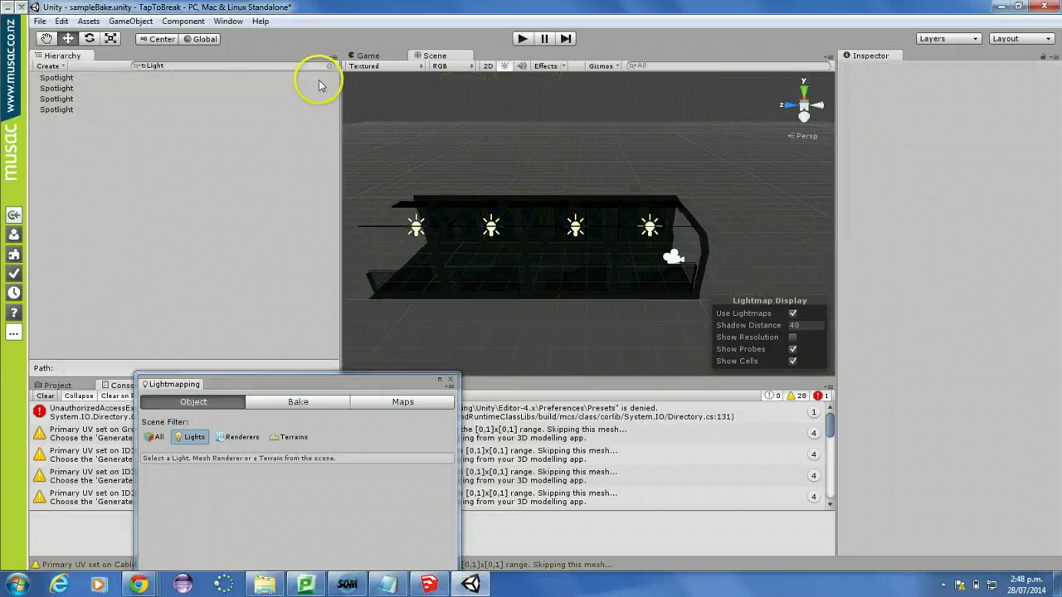
pyautogui.click(329, 66)
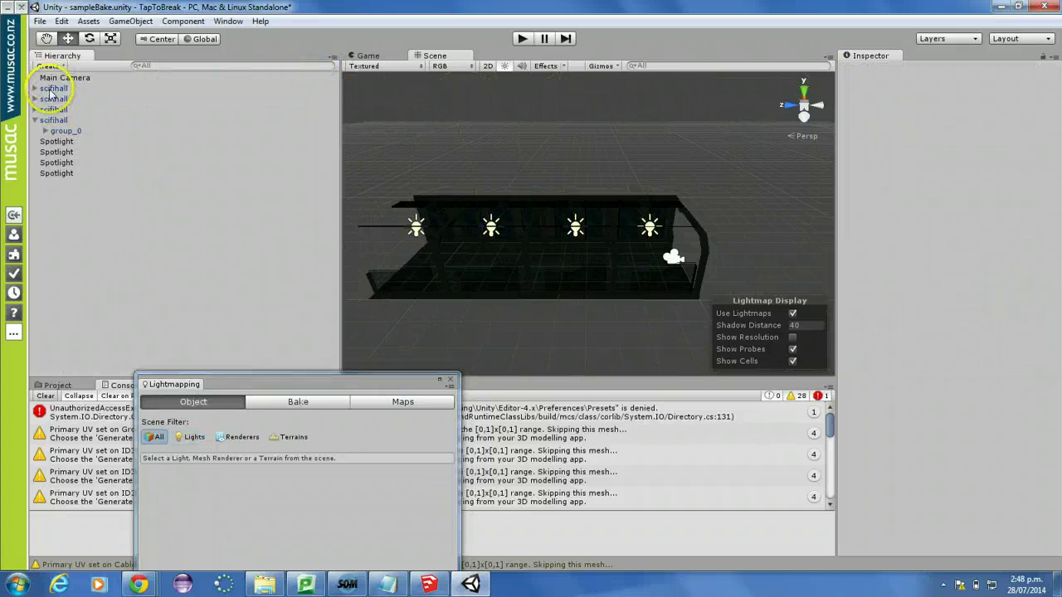
pyautogui.click(50, 89)
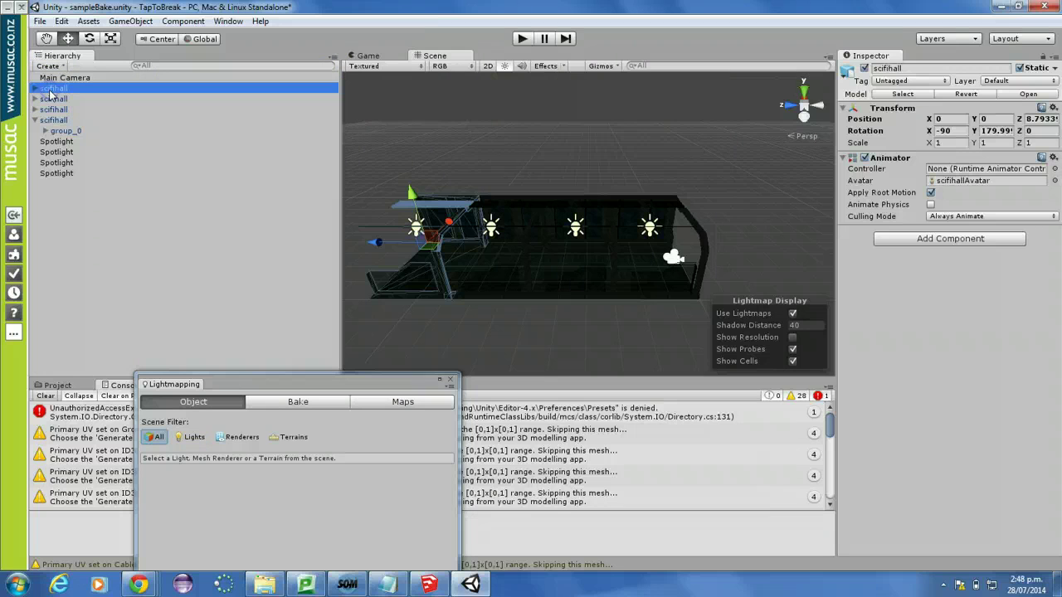
pyautogui.click(58, 386)
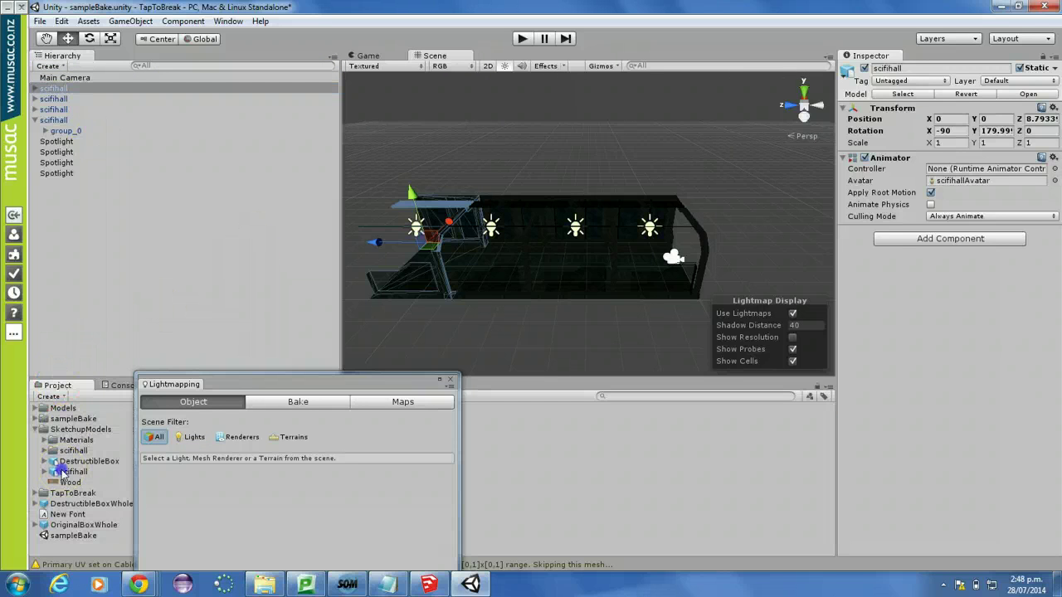
pyautogui.click(67, 472)
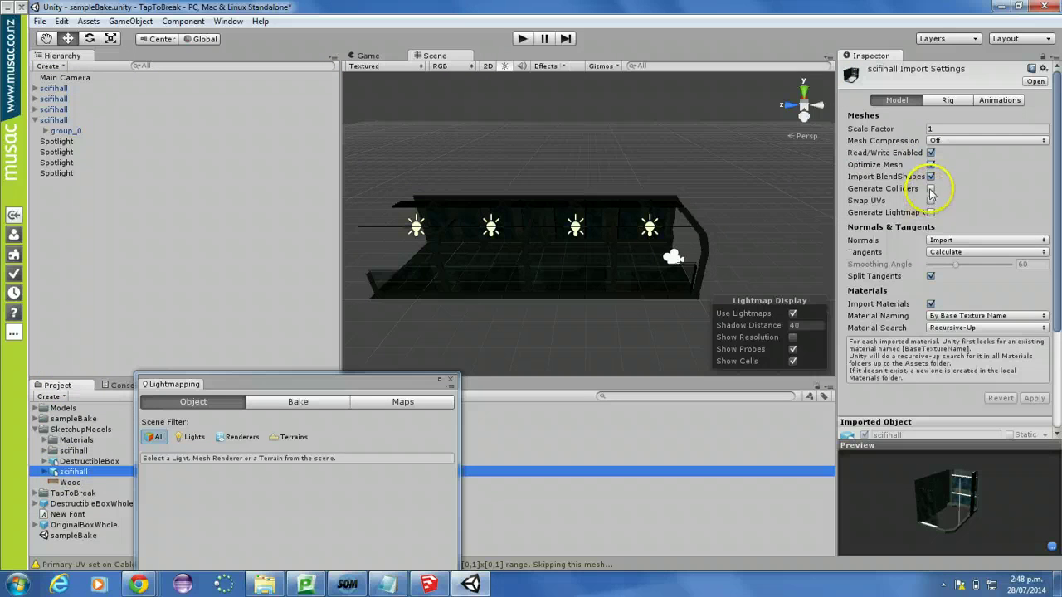
pyautogui.click(931, 213)
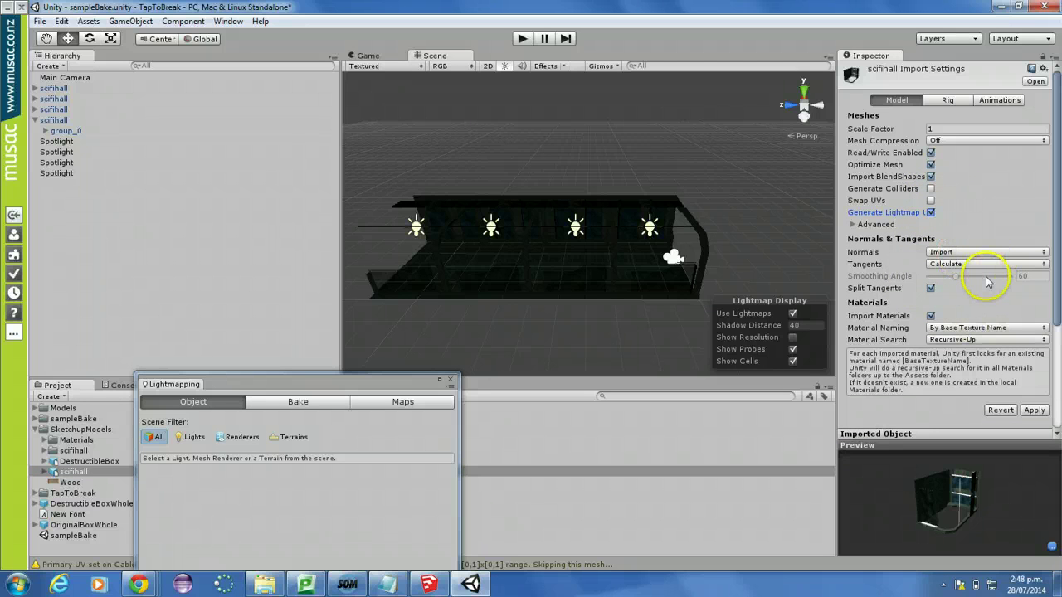
pyautogui.click(1030, 412)
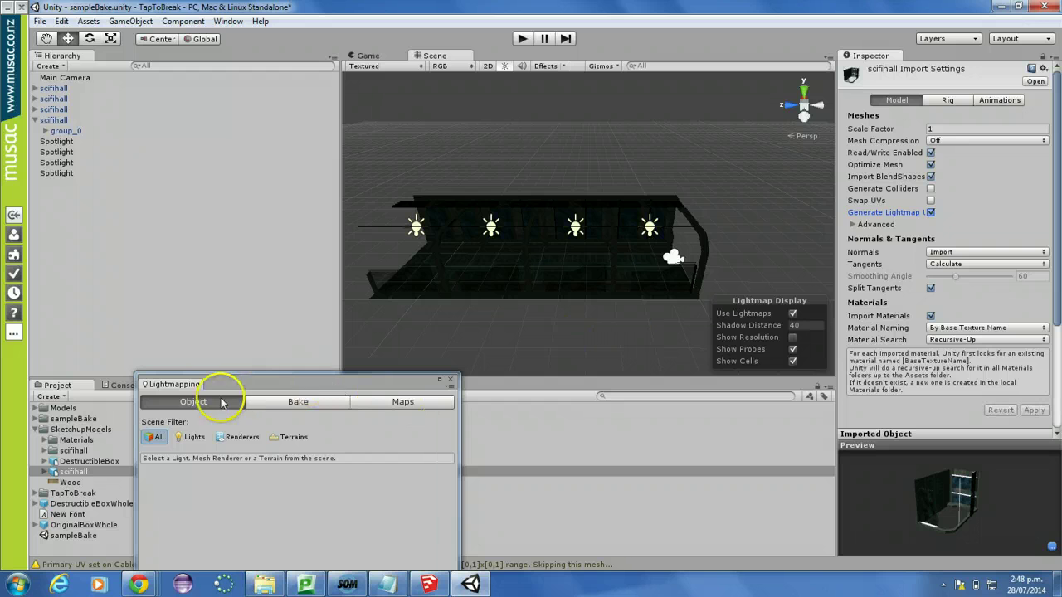
# Step: Filter to lights, reselect all four spotlights, bring the whole Lightmapping window into view, and bake the scene again
pyautogui.click(192, 438)
pyautogui.click(57, 77)
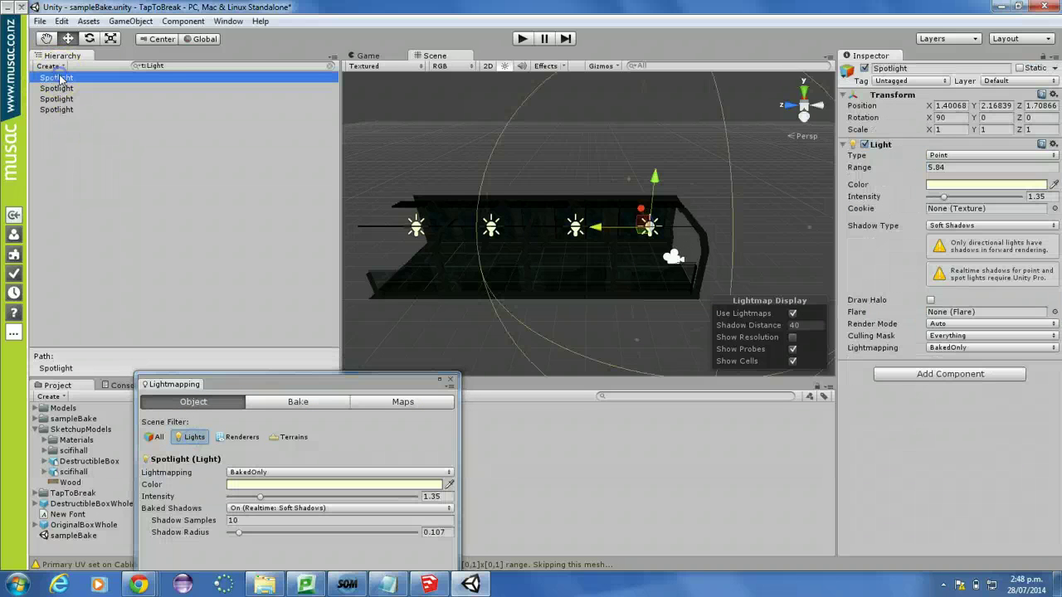
pyautogui.keyDown('shift'); pyautogui.click(57, 109); pyautogui.keyUp('shift')
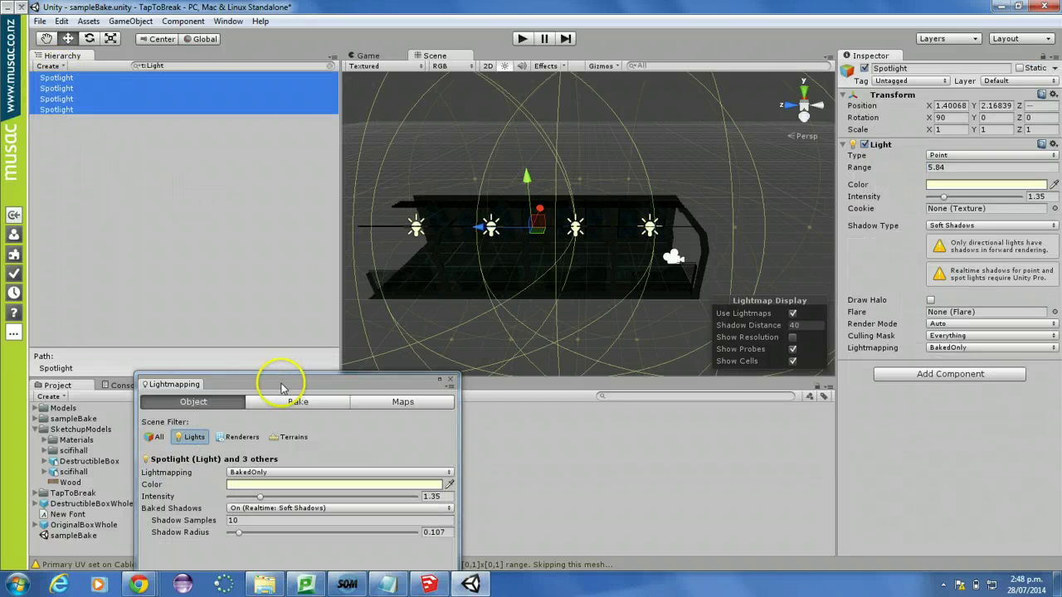
pyautogui.moveTo(277, 377); pyautogui.dragTo(253, 162)
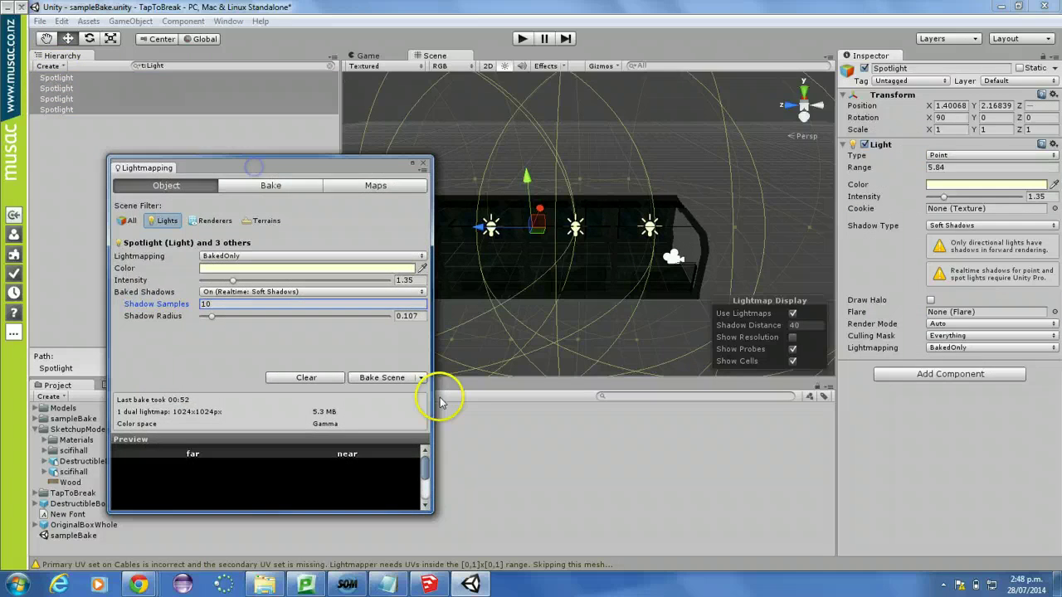
pyautogui.click(397, 378)
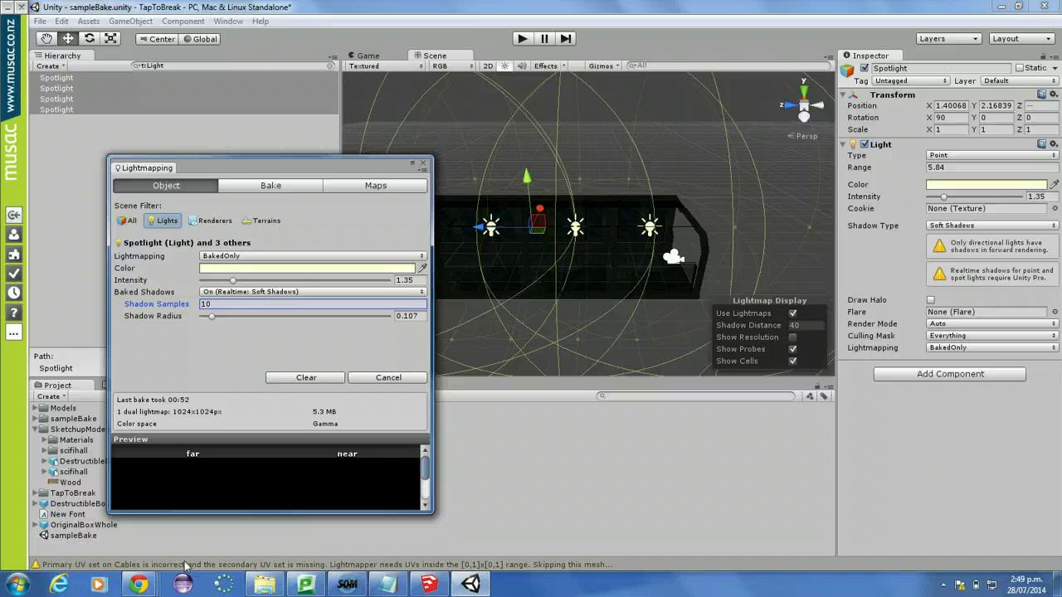
# Step: Clear the selection and move the Lightmapping window so it no longer covers the hallway
pyautogui.click(538, 486)
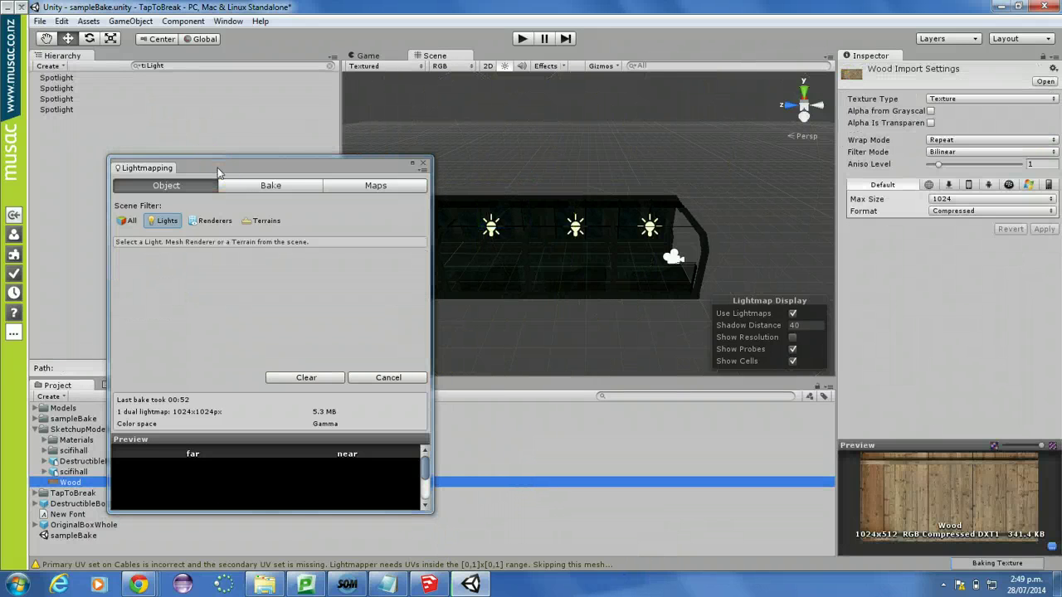
pyautogui.click(461, 132)
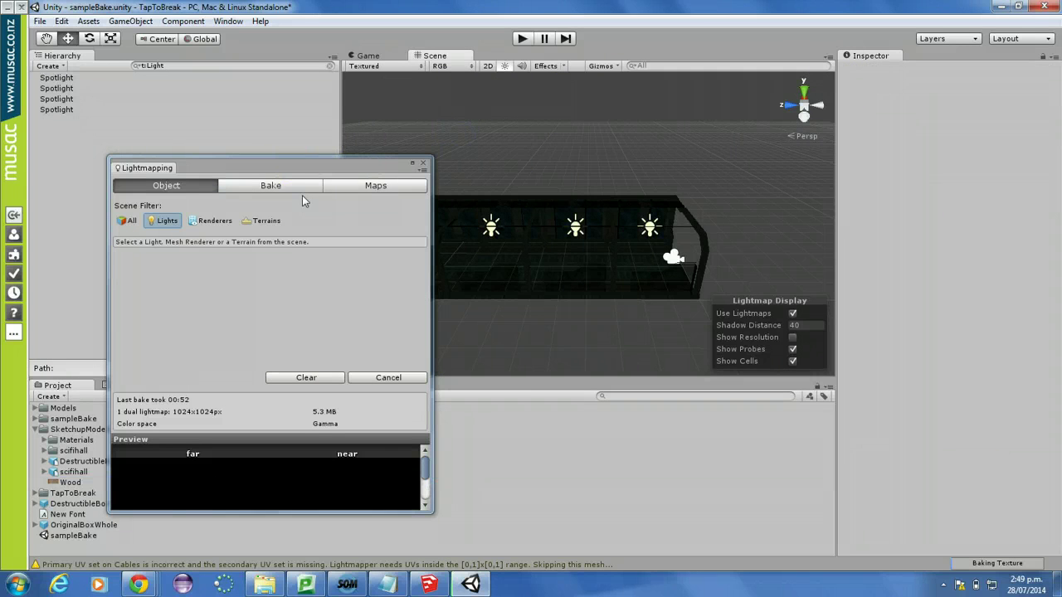
pyautogui.click(311, 170)
pyautogui.moveTo(312, 170); pyautogui.dragTo(243, 162)
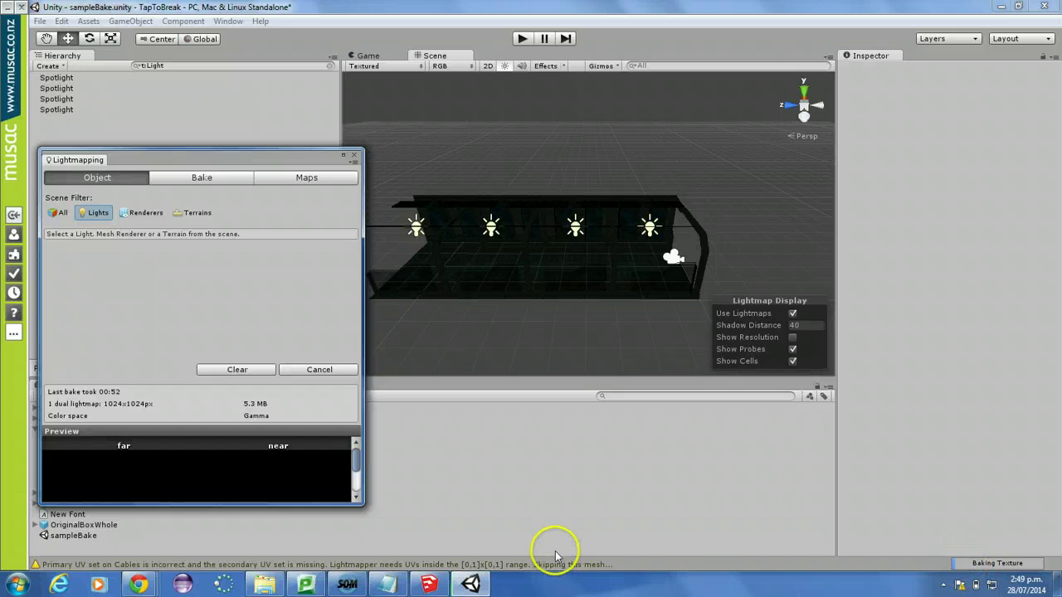
pyautogui.click(347, 584)
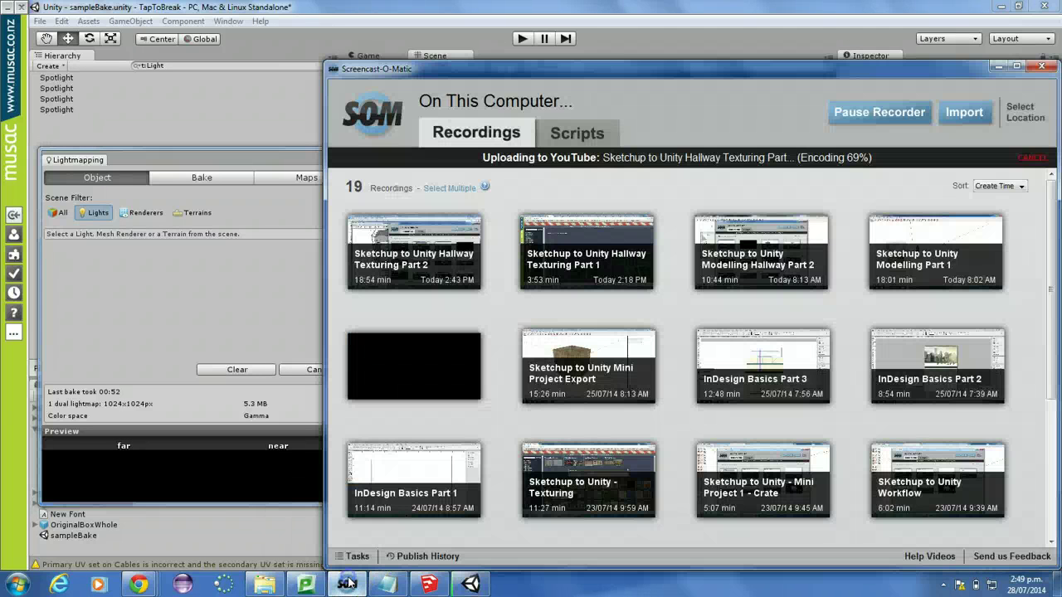
pyautogui.click(841, 111)
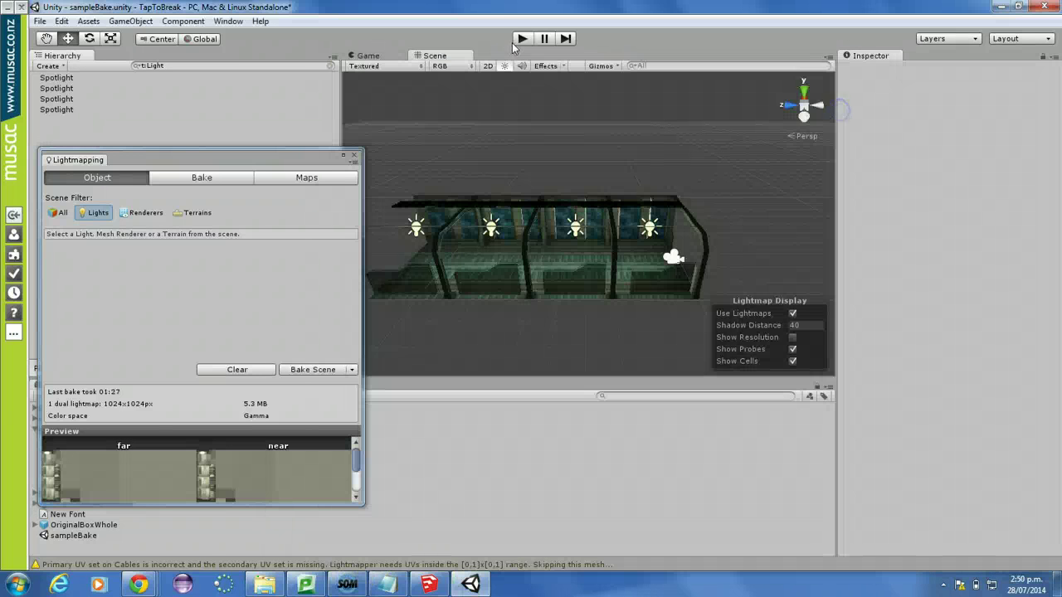
# Step: Run the scene in play mode to inspect the baked hallway, moving the Lightmapping window aside, and stop it
pyautogui.click(520, 39)
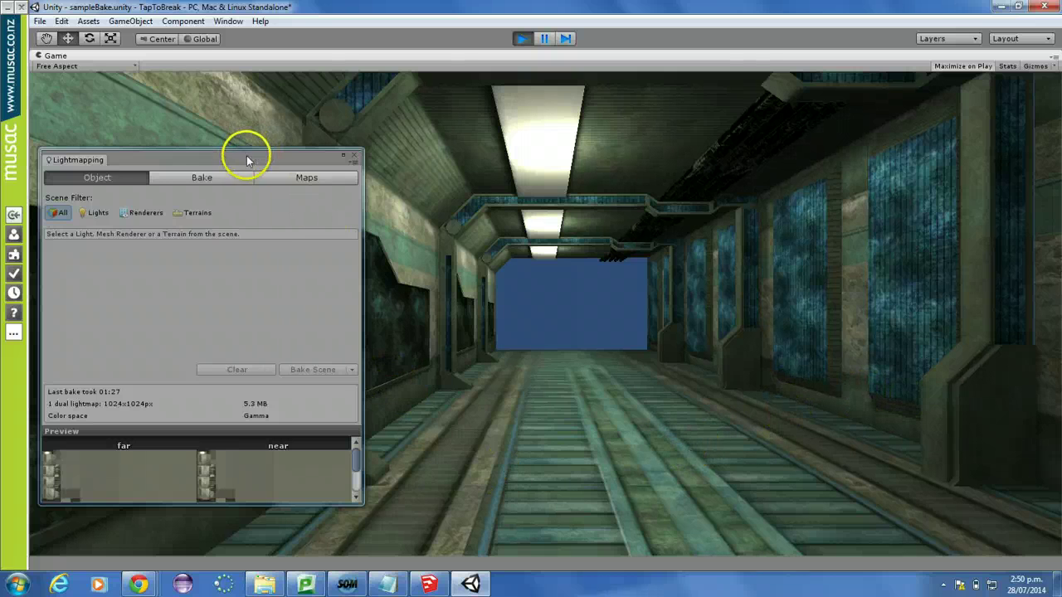
pyautogui.moveTo(247, 159); pyautogui.dragTo(903, 159)
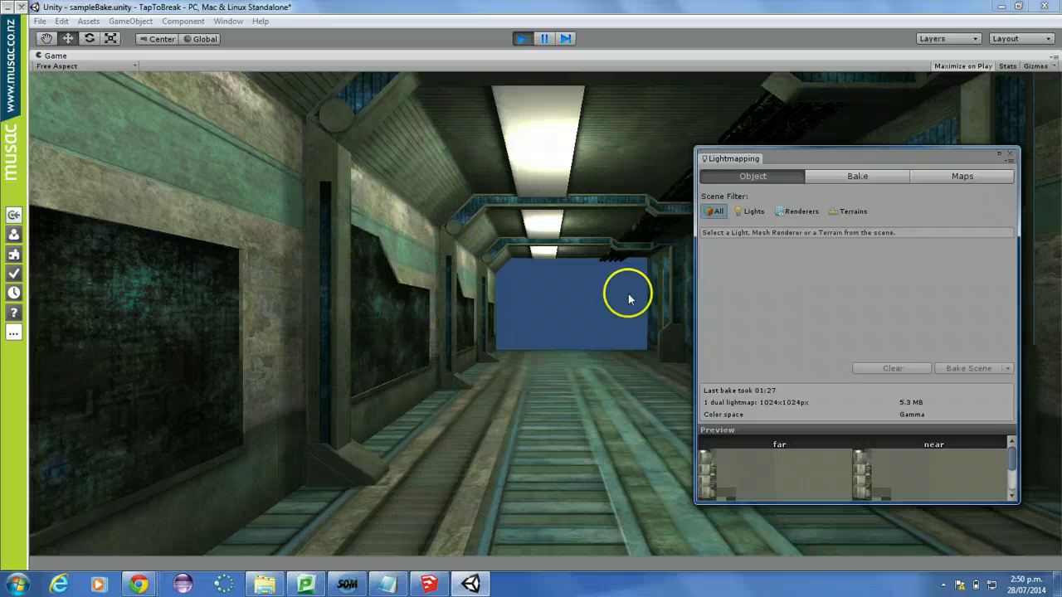
pyautogui.click(522, 38)
# Step: View the baked hallway from its entrance end and open the scene's Render Settings
pyautogui.click(516, 205)
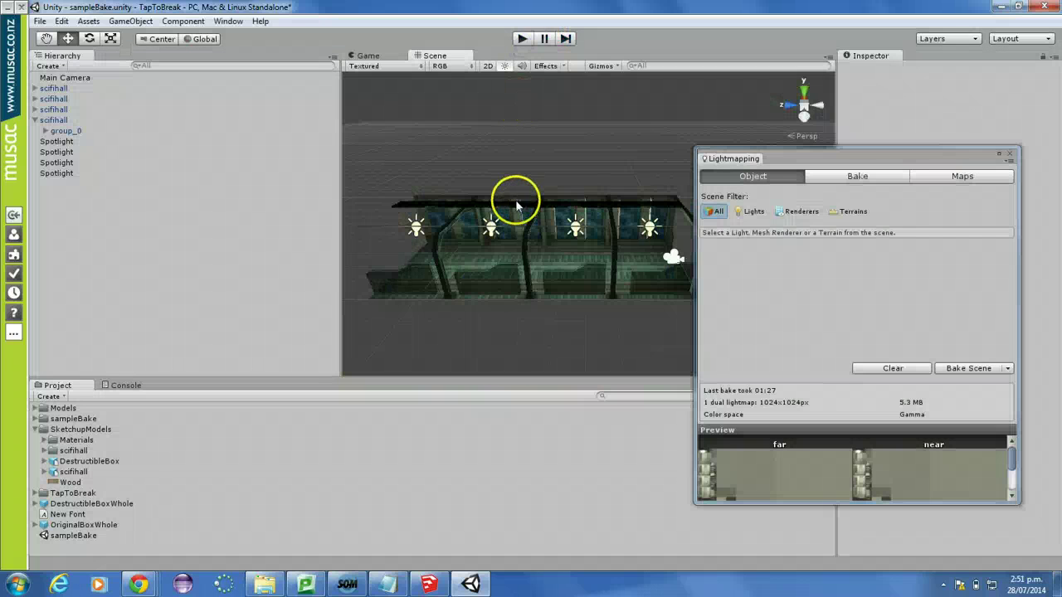
pyautogui.moveTo(515, 205)
pyautogui.keyDown('alt'); pyautogui.mouseDown()
pyautogui.moveTo(536, 227)
pyautogui.moveTo(579, 231)
pyautogui.moveTo(517, 246)
pyautogui.moveTo(531, 245)
pyautogui.moveTo(533, 258)
pyautogui.moveTo(271, 172)
pyautogui.moveTo(252, 210)
pyautogui.moveTo(234, 166)
pyautogui.moveTo(194, 135)
pyautogui.moveTo(170, 135)
pyautogui.moveTo(200, 131)
pyautogui.mouseUp(); pyautogui.keyUp('alt')
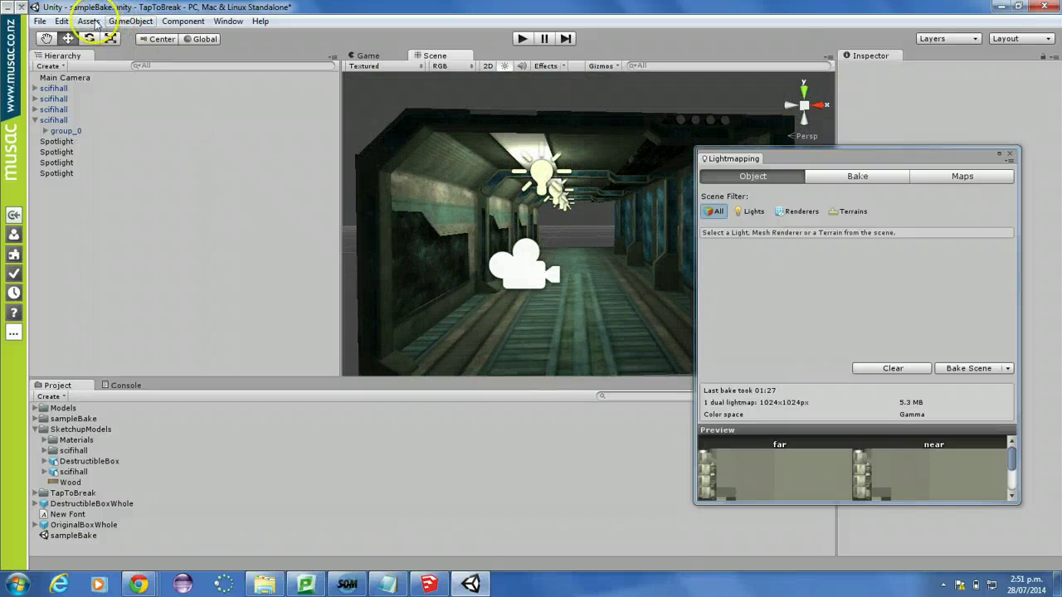
pyautogui.click(63, 22)
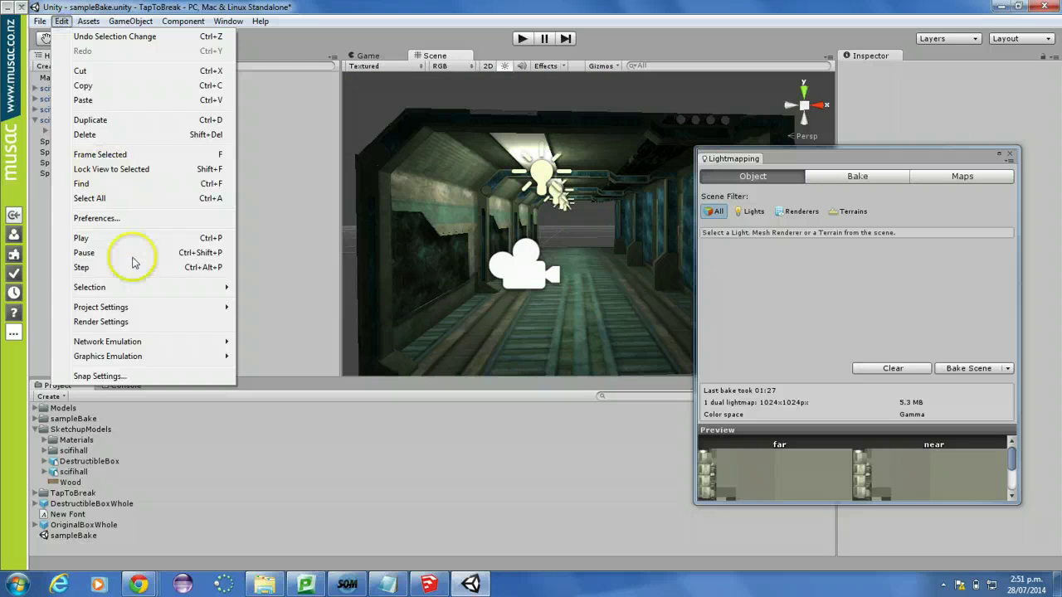
pyautogui.click(116, 324)
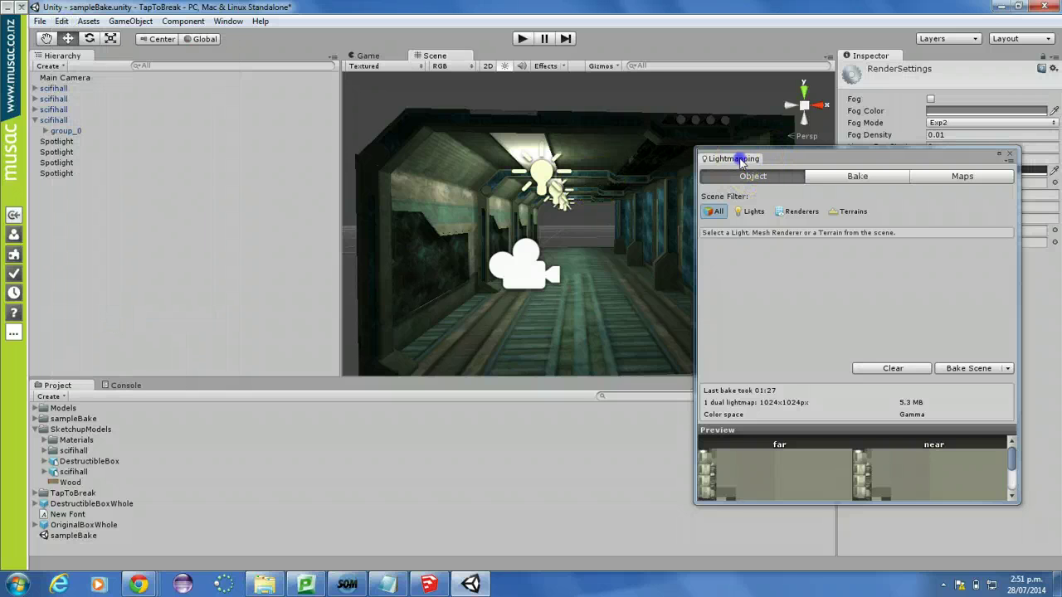
# Step: Move the Lightmapping window off the render settings and set the ambient light color to black
pyautogui.moveTo(740, 161); pyautogui.dragTo(809, 168)
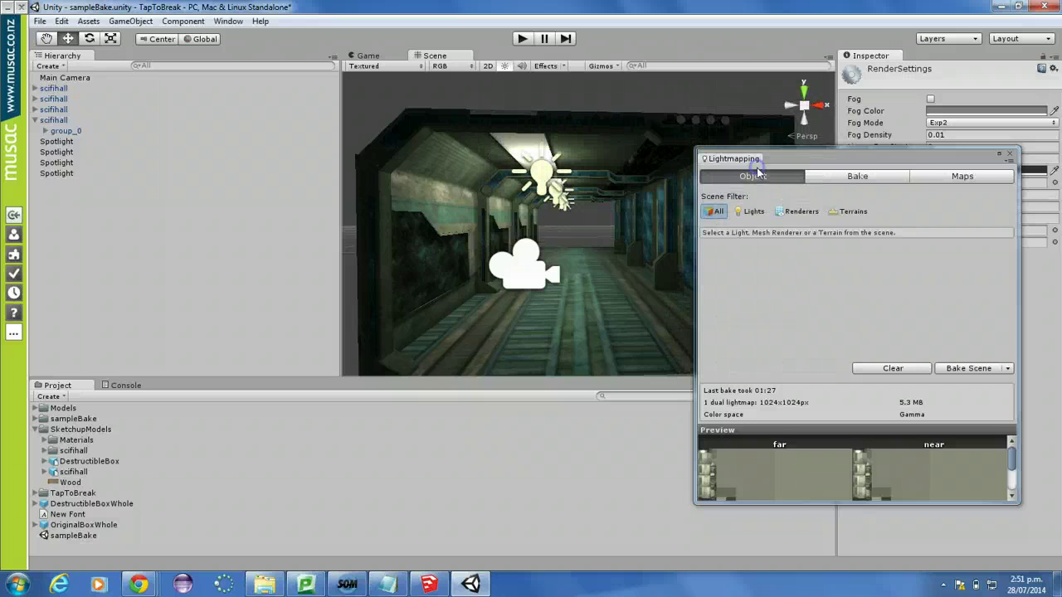
pyautogui.moveTo(900, 157); pyautogui.dragTo(636, 156)
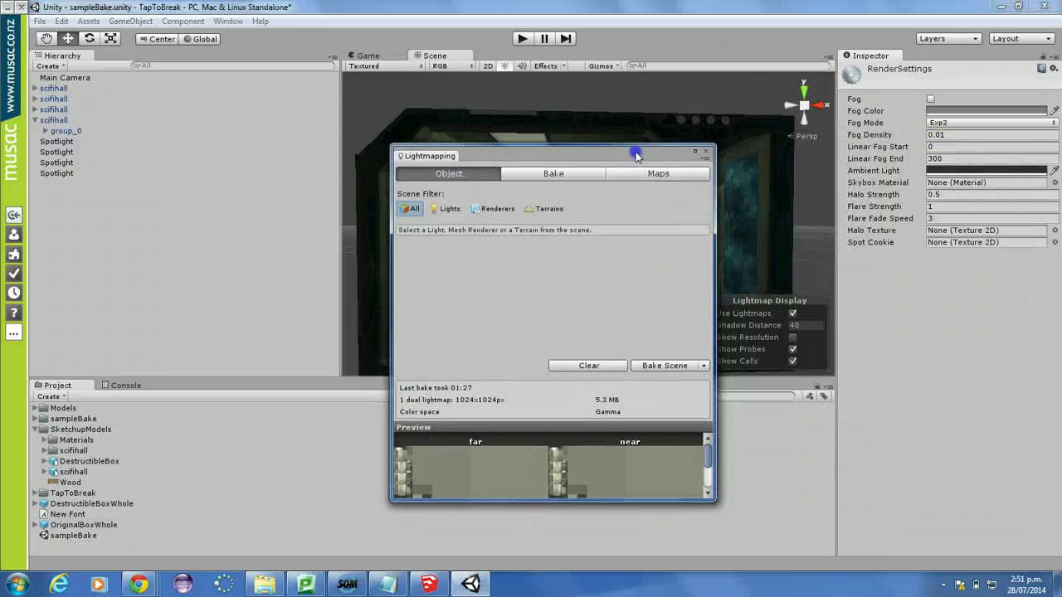
pyautogui.click(1054, 170)
pyautogui.click(973, 184)
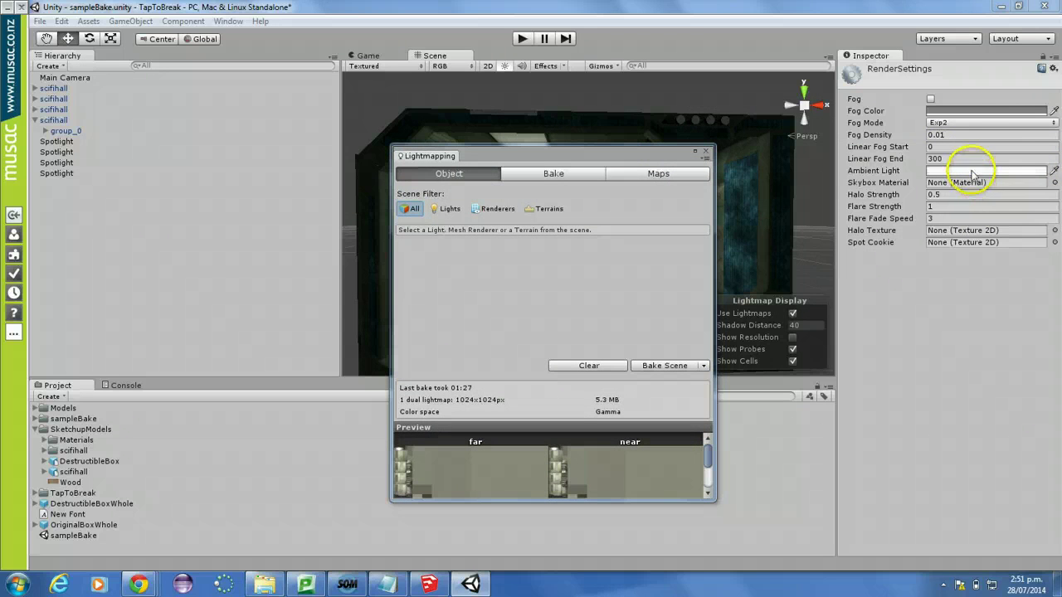
pyautogui.click(962, 173)
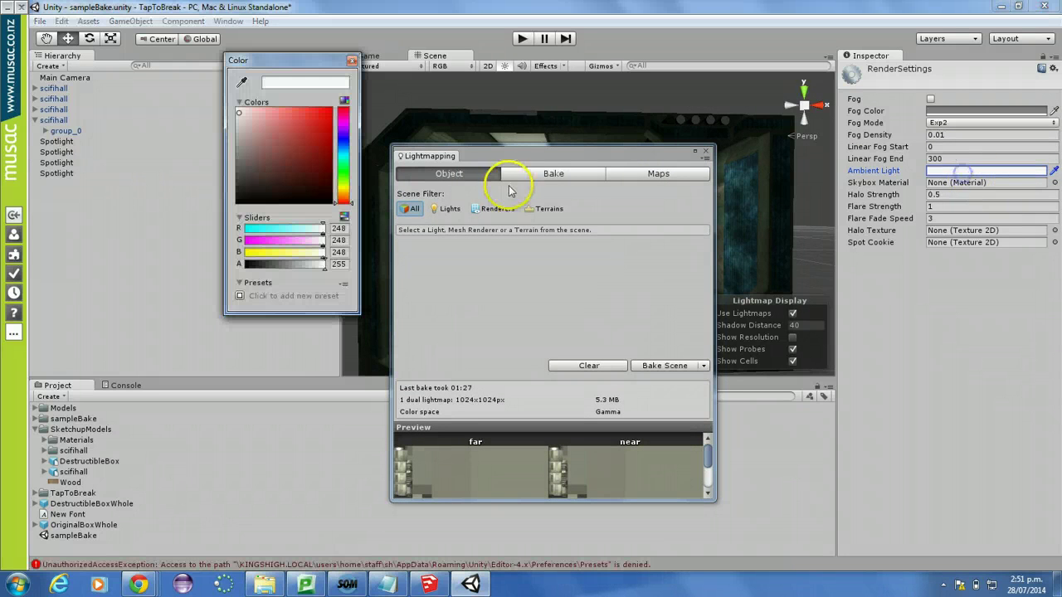
pyautogui.moveTo(260, 148); pyautogui.dragTo(222, 287)
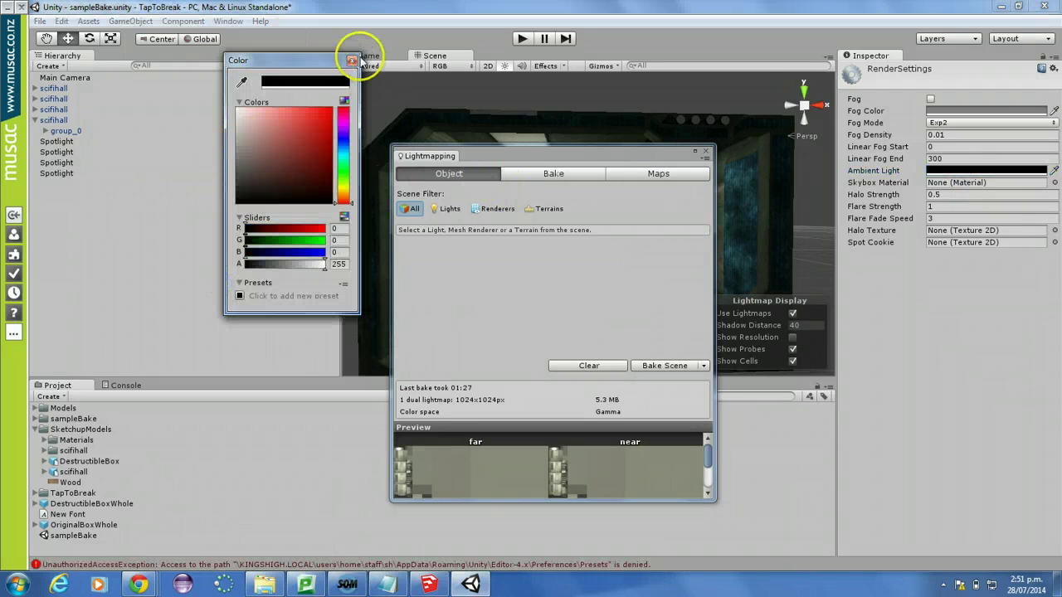
pyautogui.click(351, 61)
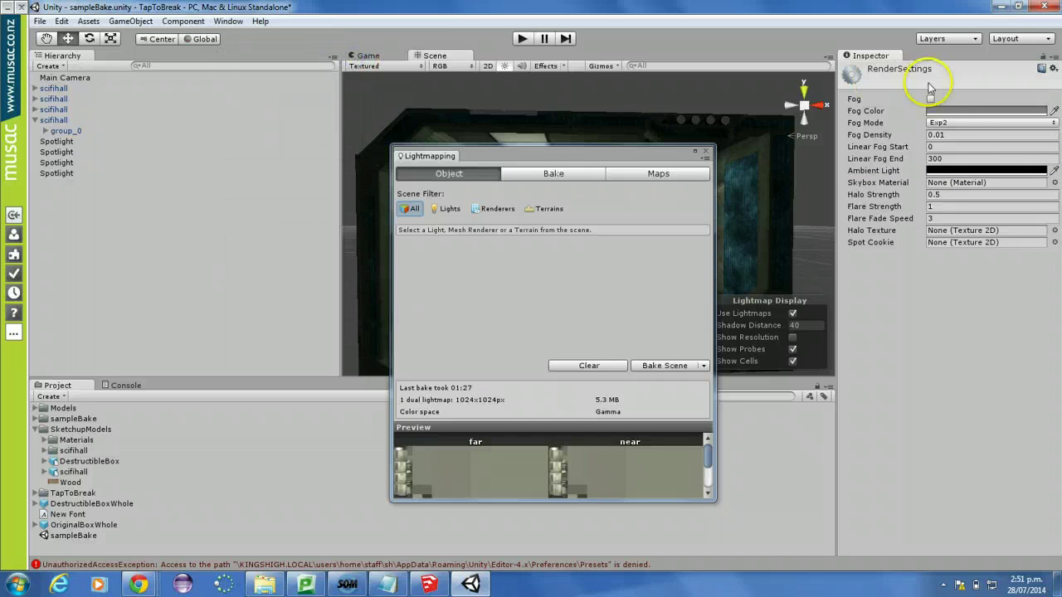
# Step: Check the fog mode options without changing them and set the ambient light color to white
pyautogui.click(937, 123)
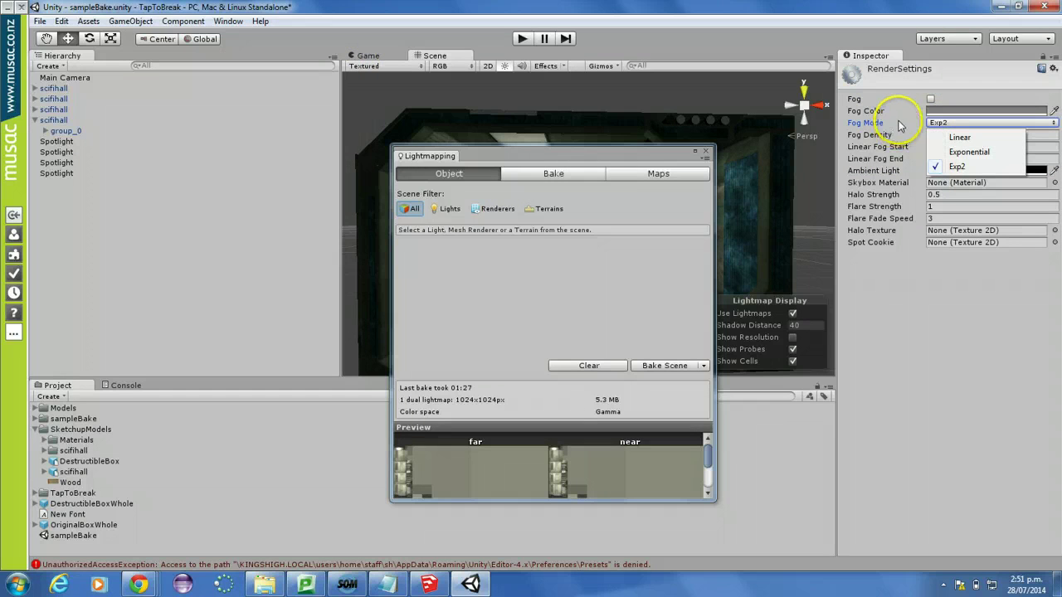
pyautogui.click(900, 124)
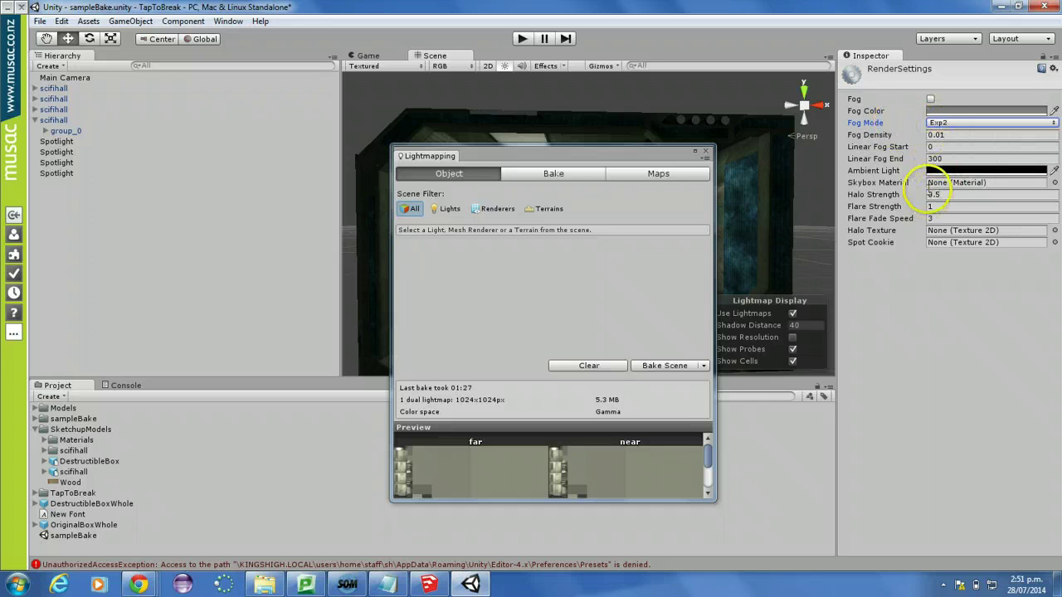
pyautogui.click(967, 175)
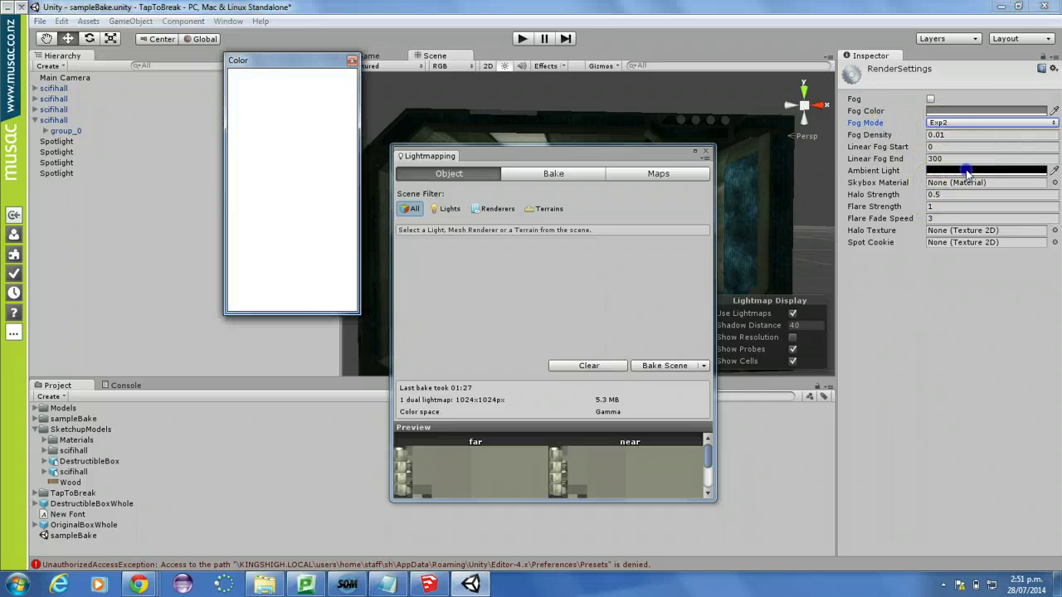
pyautogui.moveTo(279, 171); pyautogui.dragTo(187, 81)
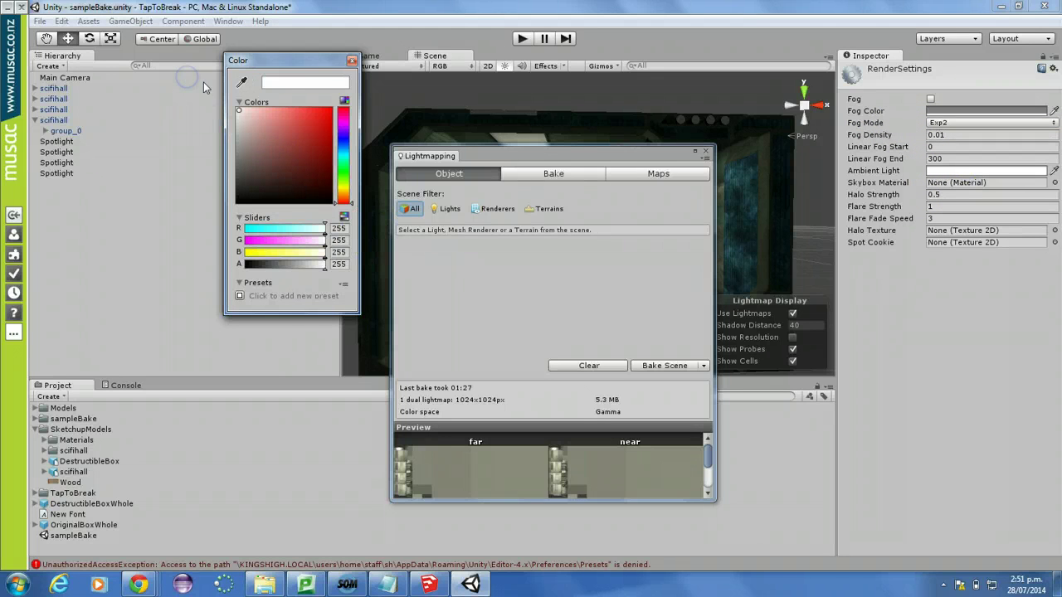
pyautogui.click(260, 55)
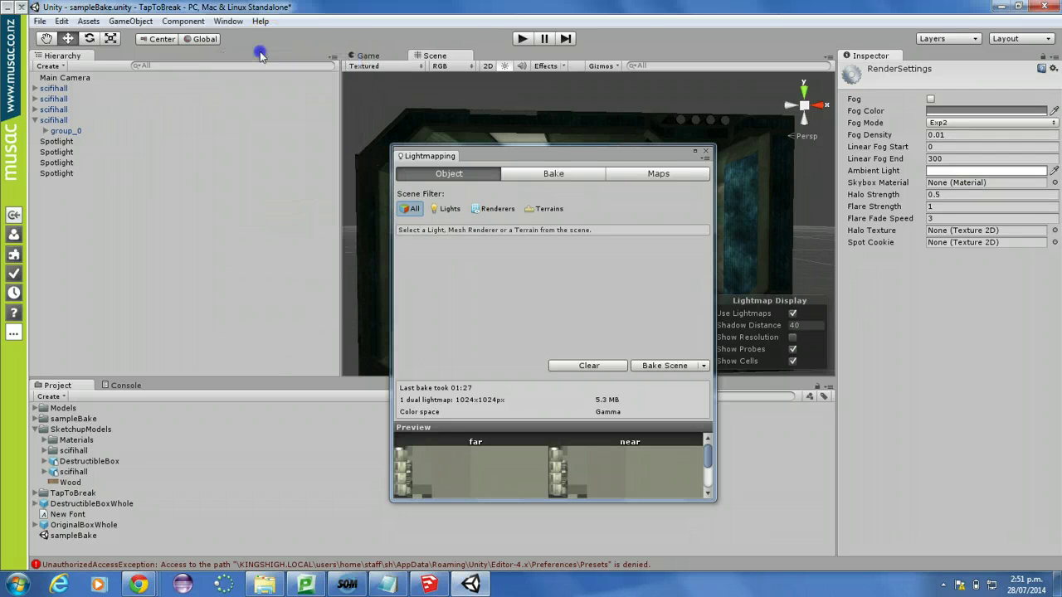
# Step: Move the Lightmapping window away from the hallway and toggle scene lighting to compare the view, leaving it off
pyautogui.moveTo(608, 156); pyautogui.dragTo(312, 170)
pyautogui.click(503, 66)
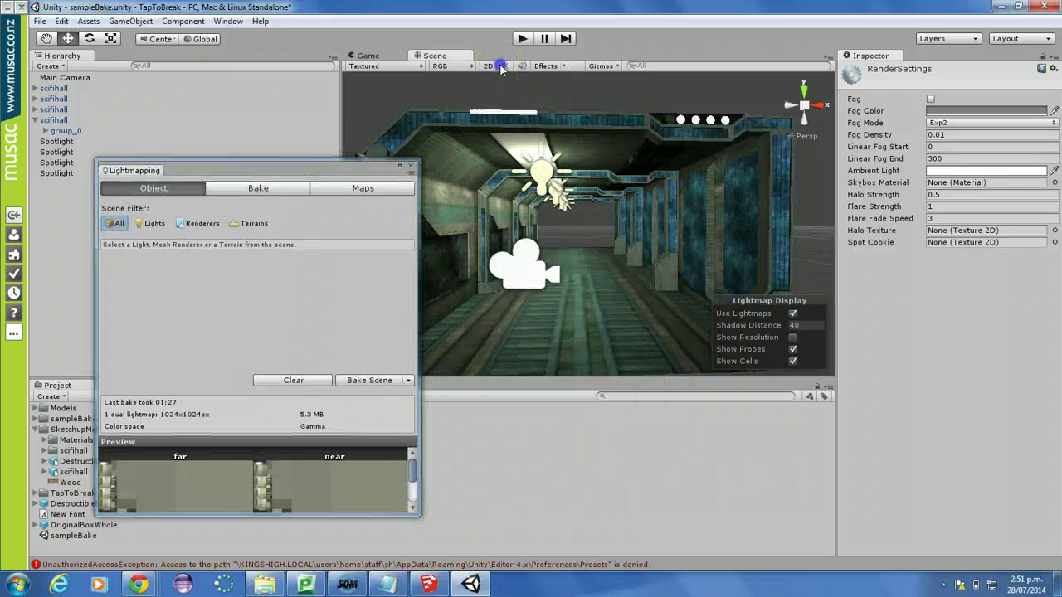
pyautogui.click(503, 66)
pyautogui.click(502, 67)
# Step: Set the ambient light color back to black and turn scene lighting on in the Scene view
pyautogui.click(962, 170)
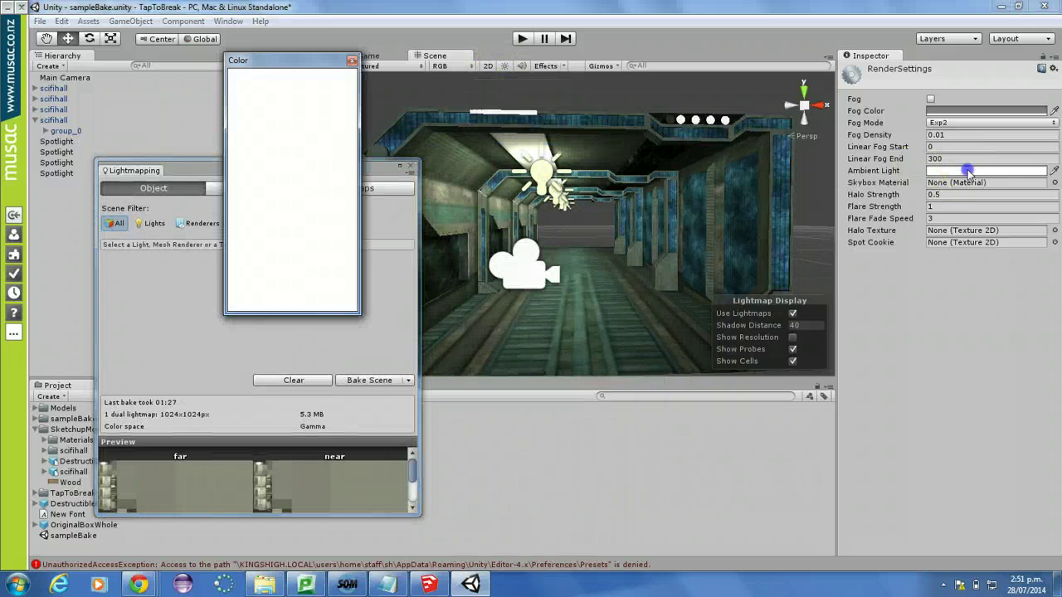
pyautogui.moveTo(297, 147); pyautogui.dragTo(199, 258)
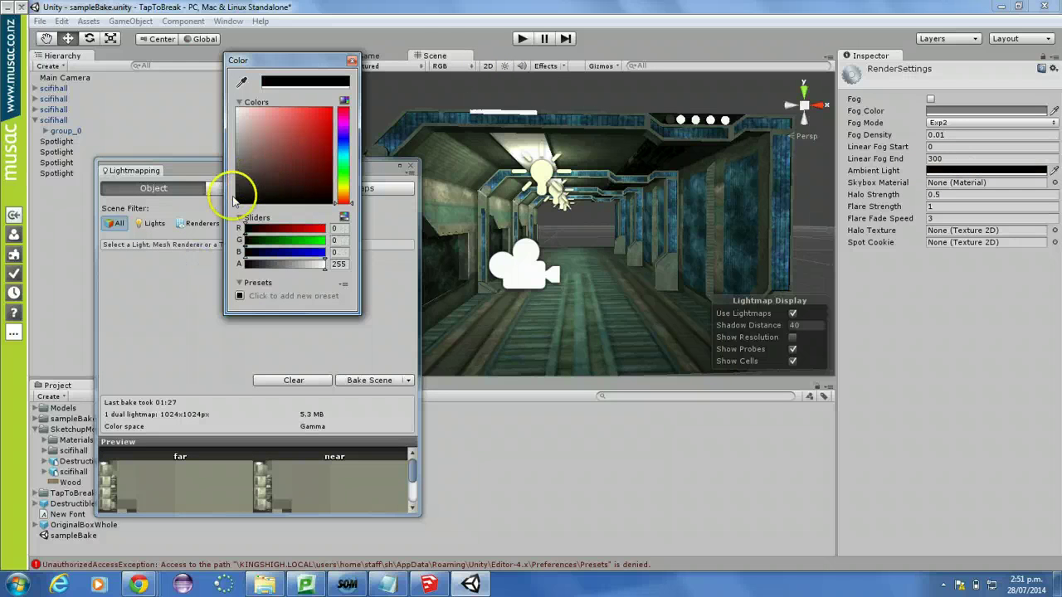
pyautogui.click(351, 60)
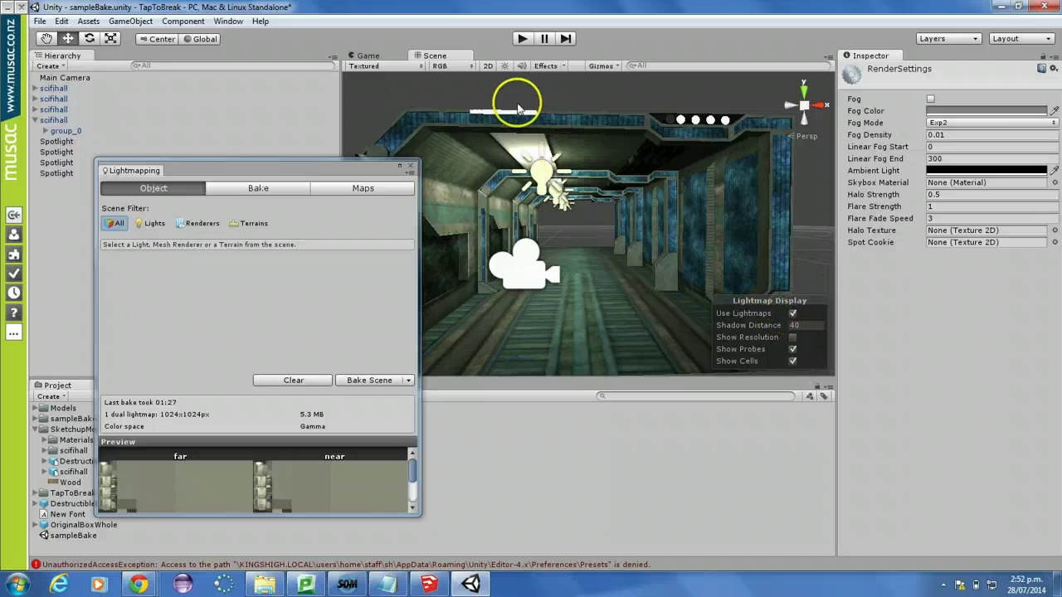
pyautogui.click(506, 67)
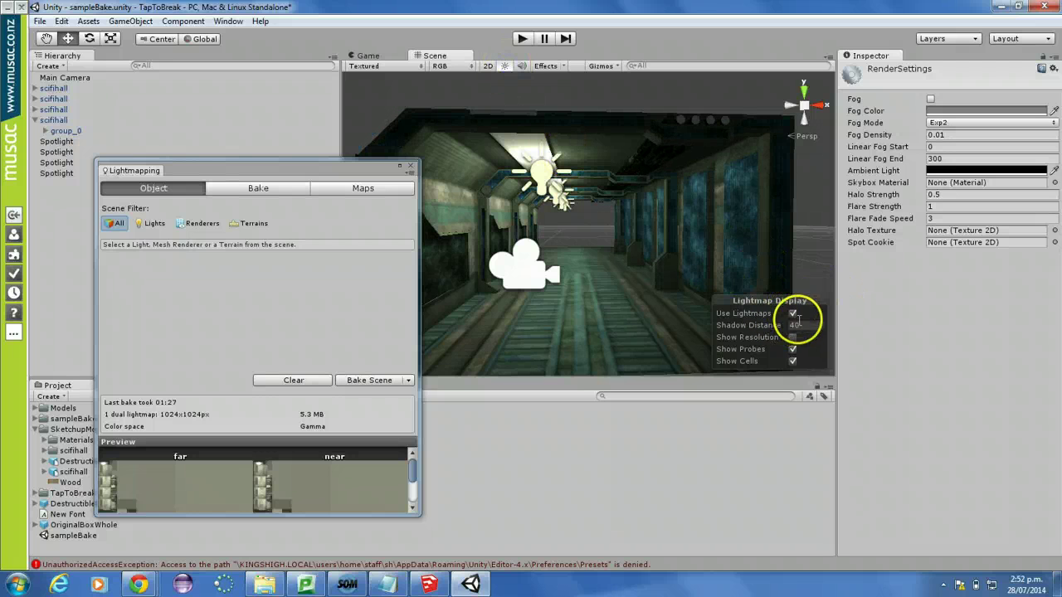
# Step: Toggle Use Lightmaps repeatedly to compare the hallway with and without the baked lightmaps, leaving it enabled
pyautogui.click(793, 315)
pyautogui.click(792, 316)
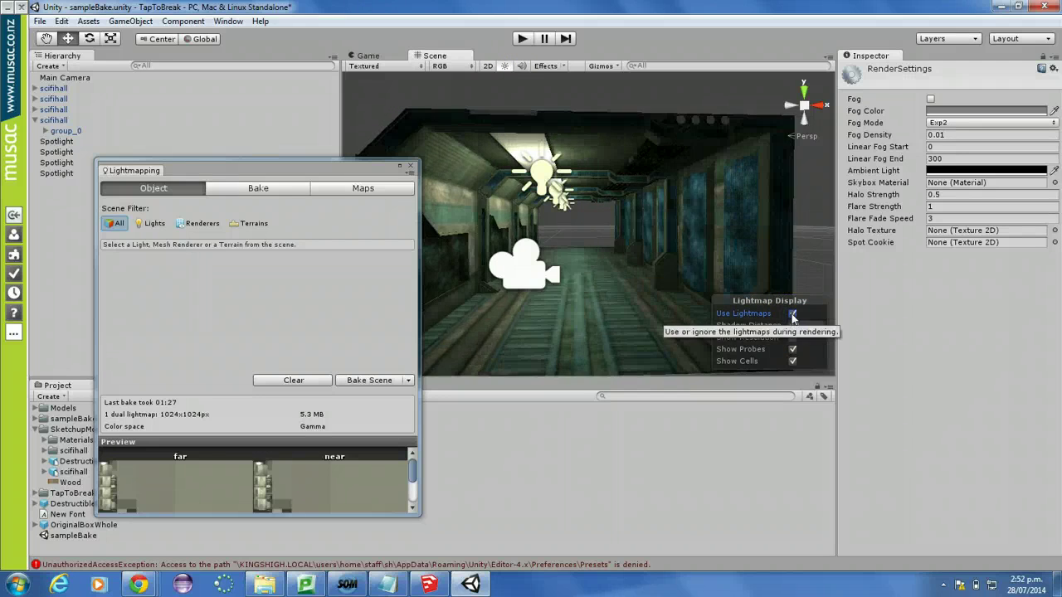
pyautogui.click(792, 315)
pyautogui.click(792, 315)
pyautogui.click(792, 315)
pyautogui.click(792, 315)
pyautogui.click(793, 315)
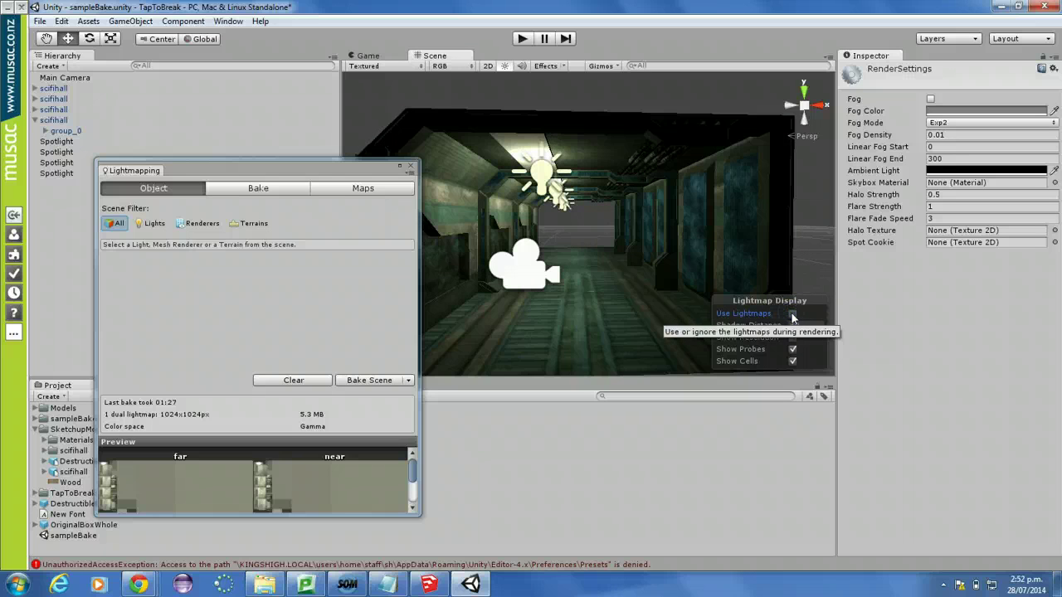
pyautogui.click(792, 316)
pyautogui.click(792, 316)
pyautogui.click(792, 316)
pyautogui.click(792, 316)
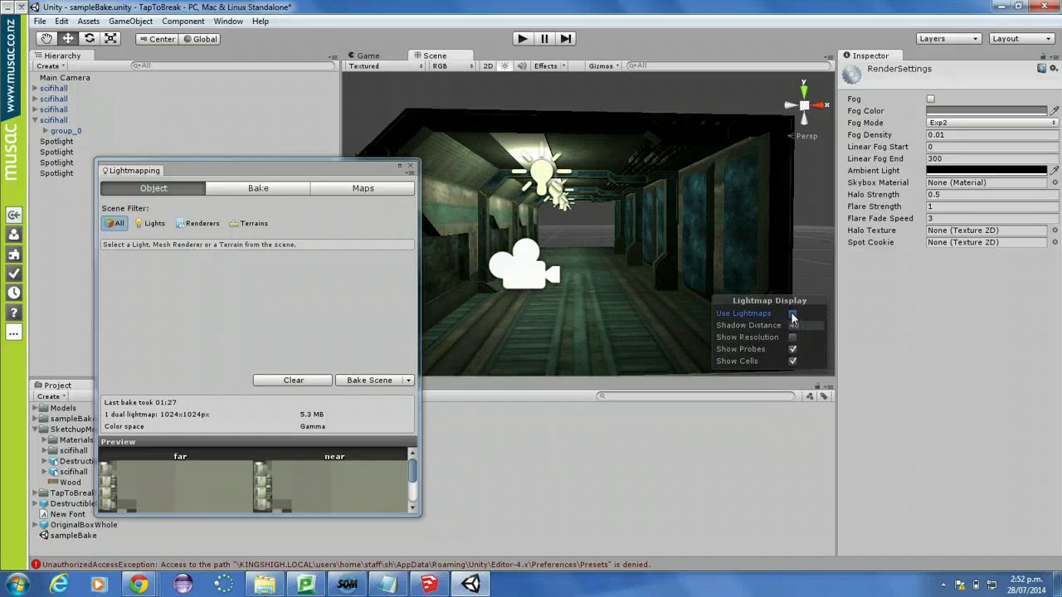
pyautogui.click(792, 315)
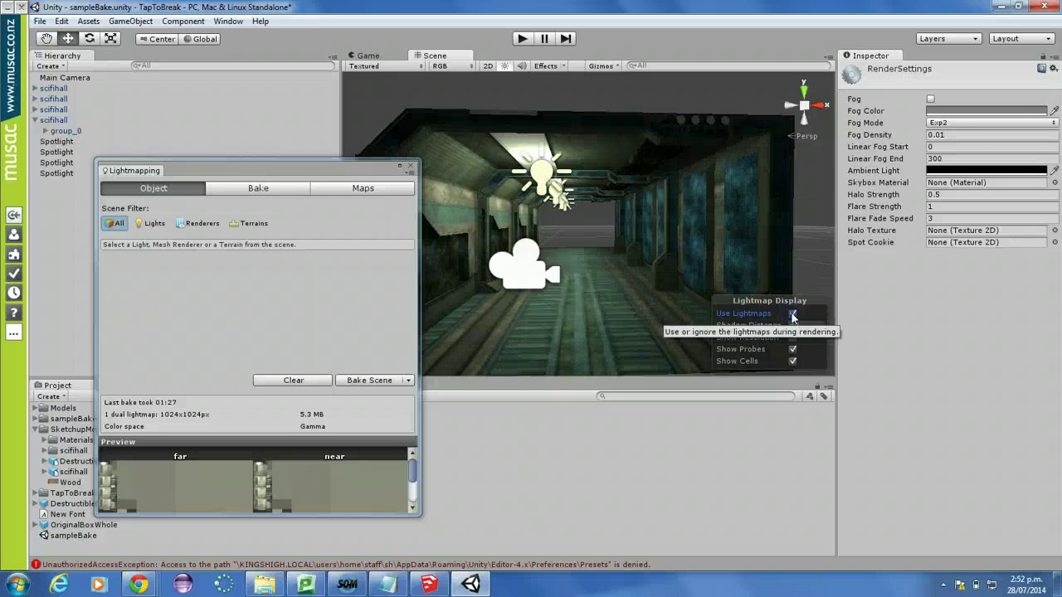
pyautogui.click(793, 315)
pyautogui.click(792, 315)
pyautogui.click(793, 316)
pyautogui.click(793, 316)
# Step: Select all four spotlights and set their range to 1.22, intensity to 1.18 and shadow radius to 0.114
pyautogui.click(54, 142)
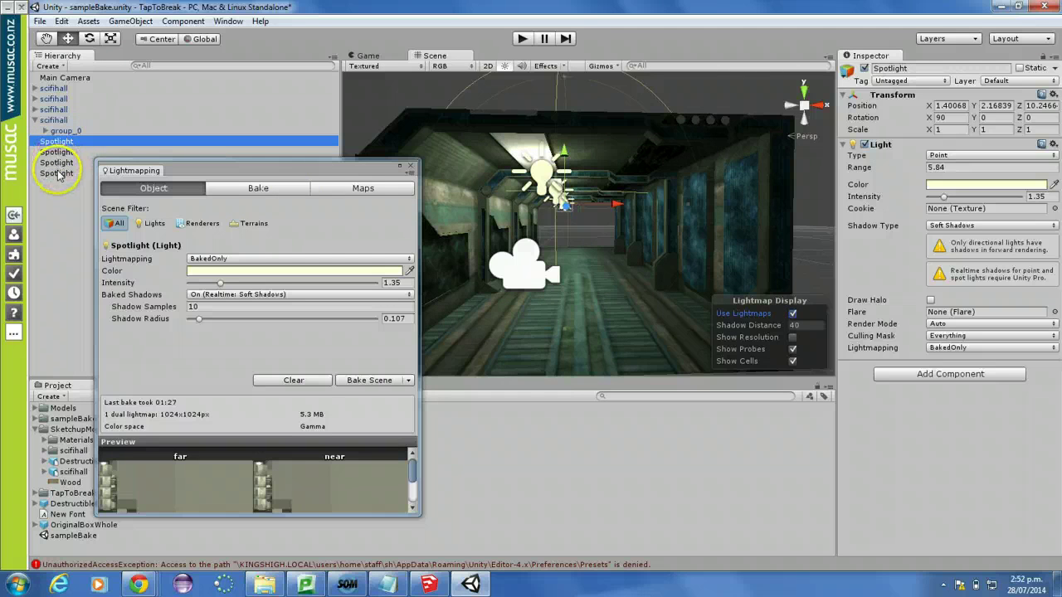
pyautogui.keyDown('shift'); pyautogui.click(57, 172); pyautogui.keyUp('shift')
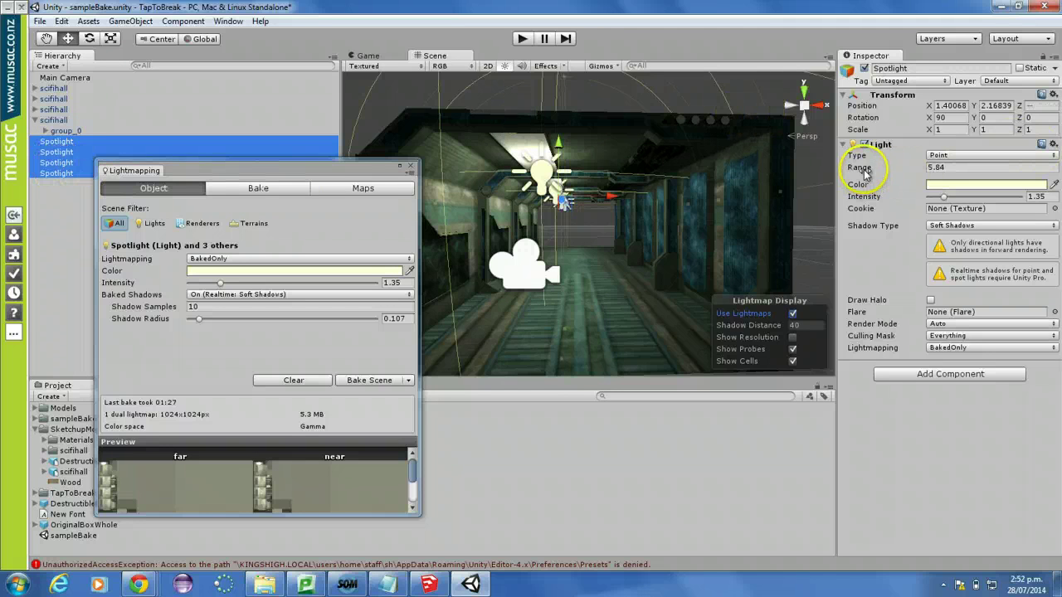
pyautogui.moveTo(862, 166); pyautogui.dragTo(763, 158)
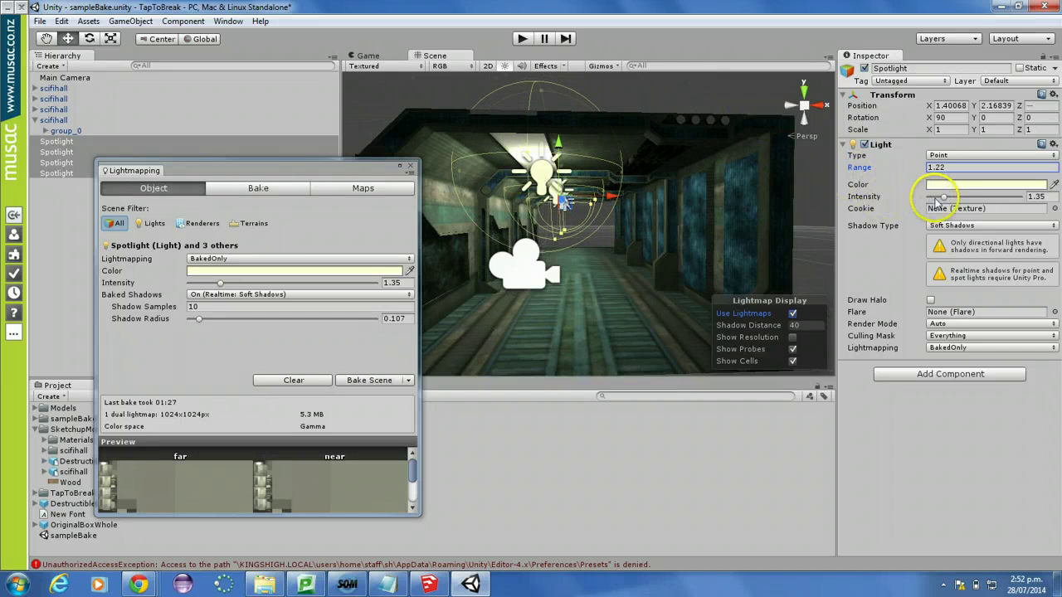
pyautogui.moveTo(943, 196); pyautogui.dragTo(948, 201)
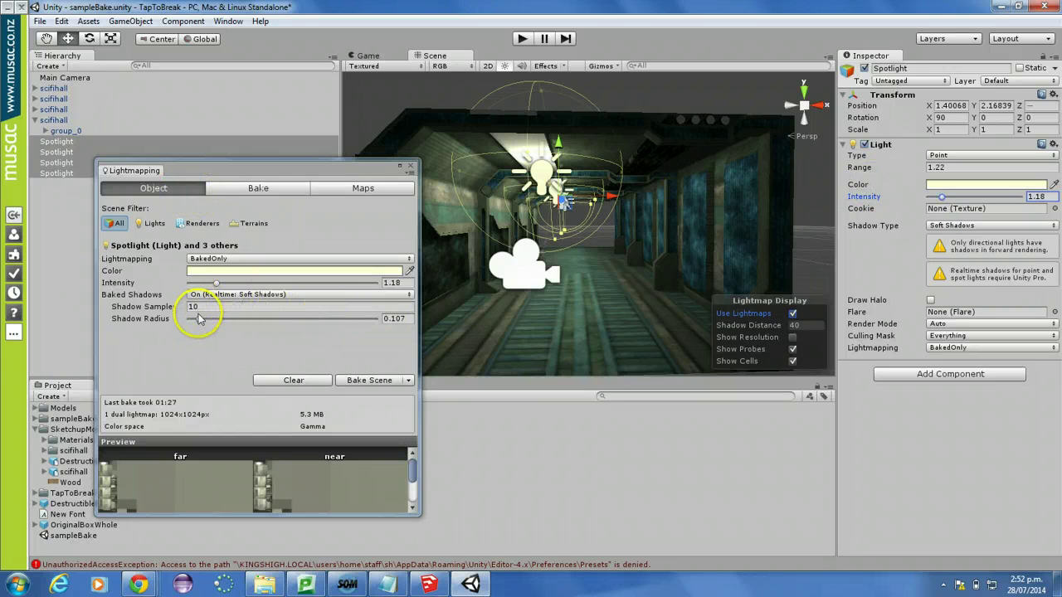
pyautogui.moveTo(199, 322); pyautogui.dragTo(201, 324)
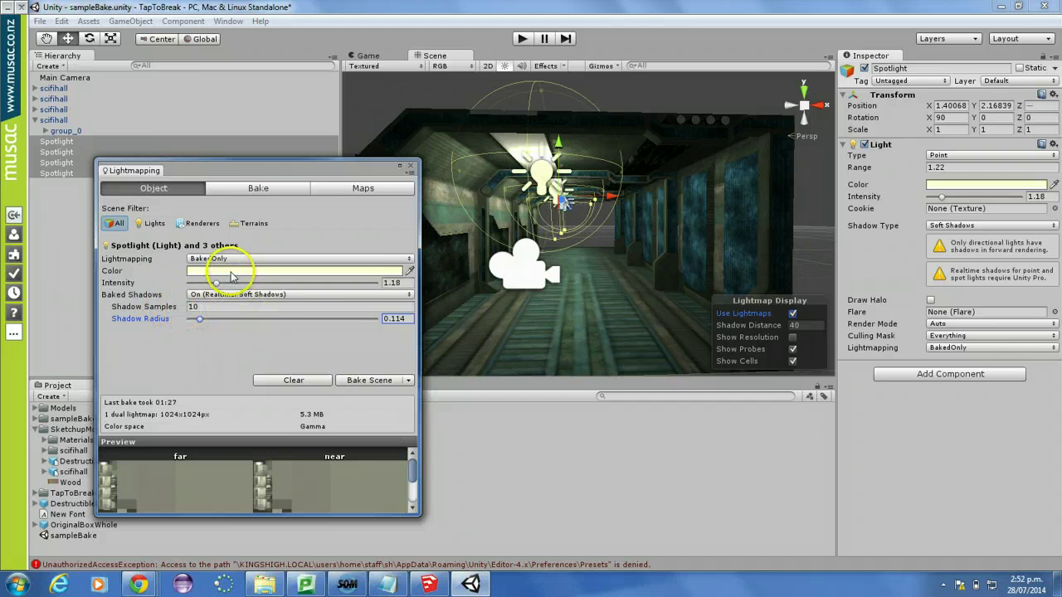
# Step: Bake the scene with the reduced lights, inspect the hallway in play mode, and stop playing
pyautogui.click(369, 382)
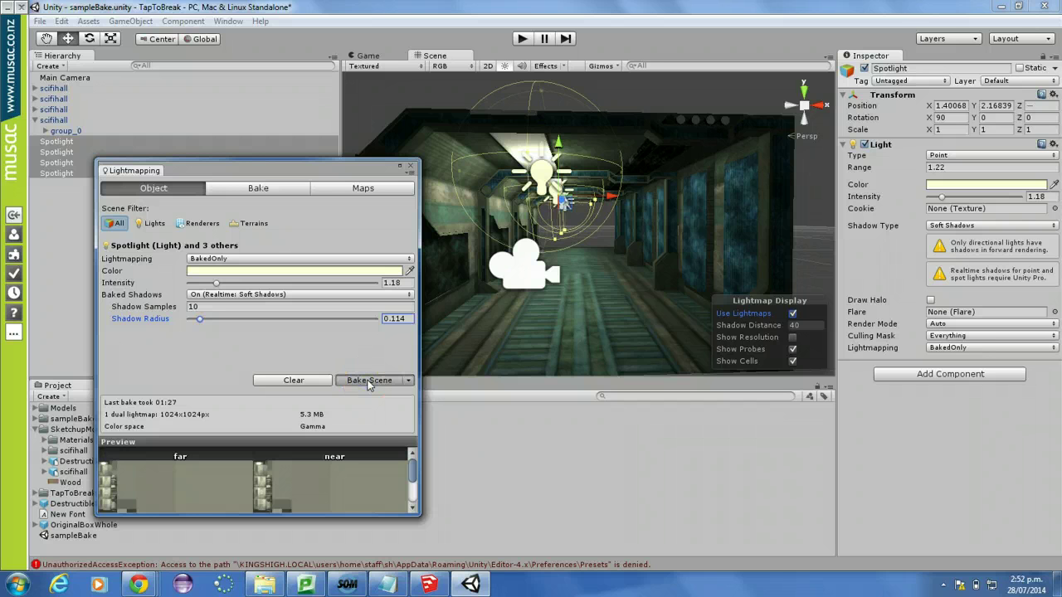
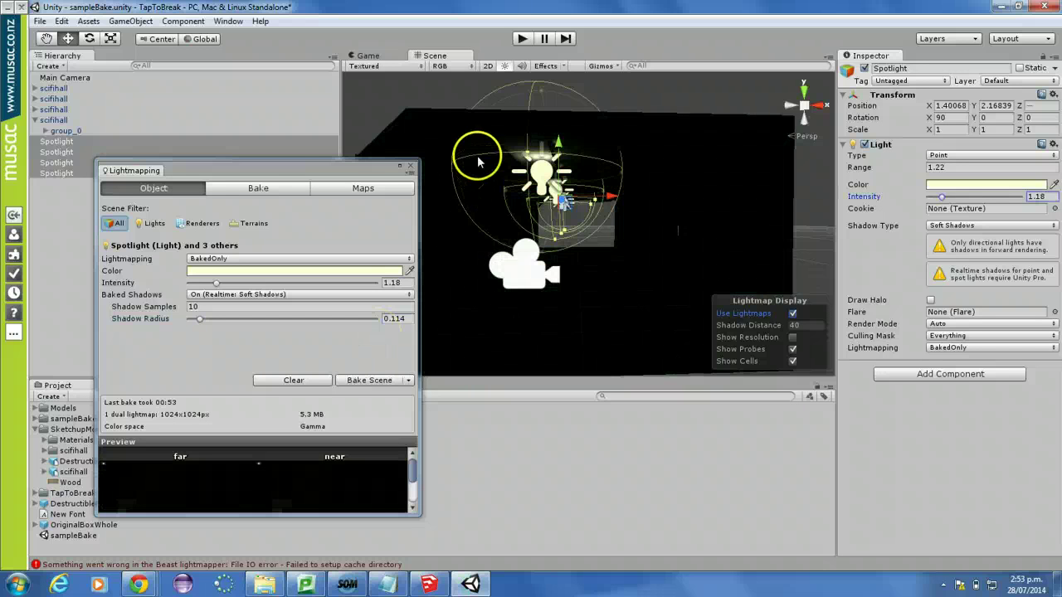
pyautogui.click(522, 39)
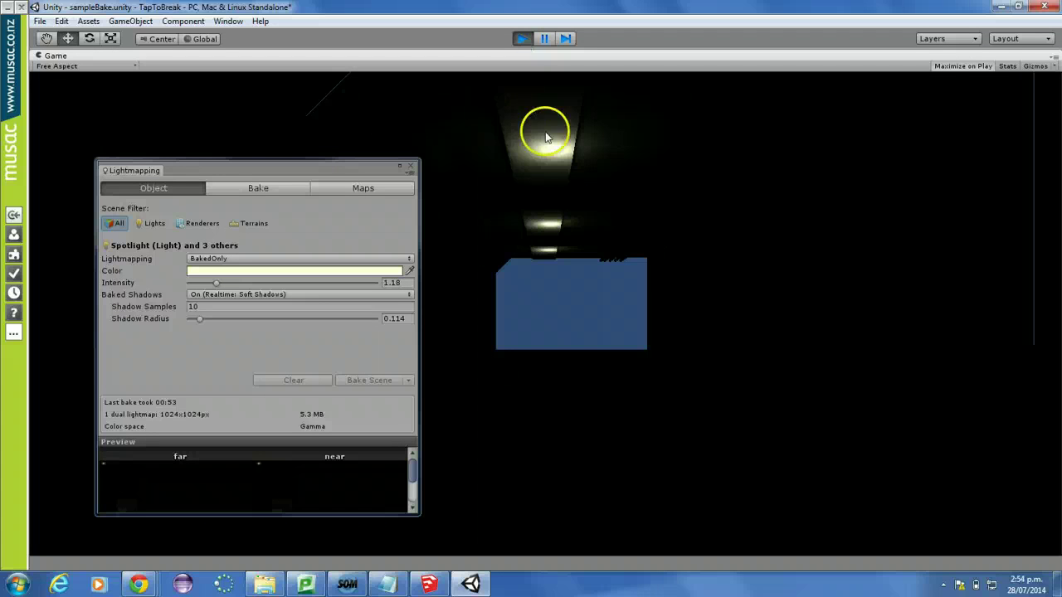
pyautogui.click(522, 39)
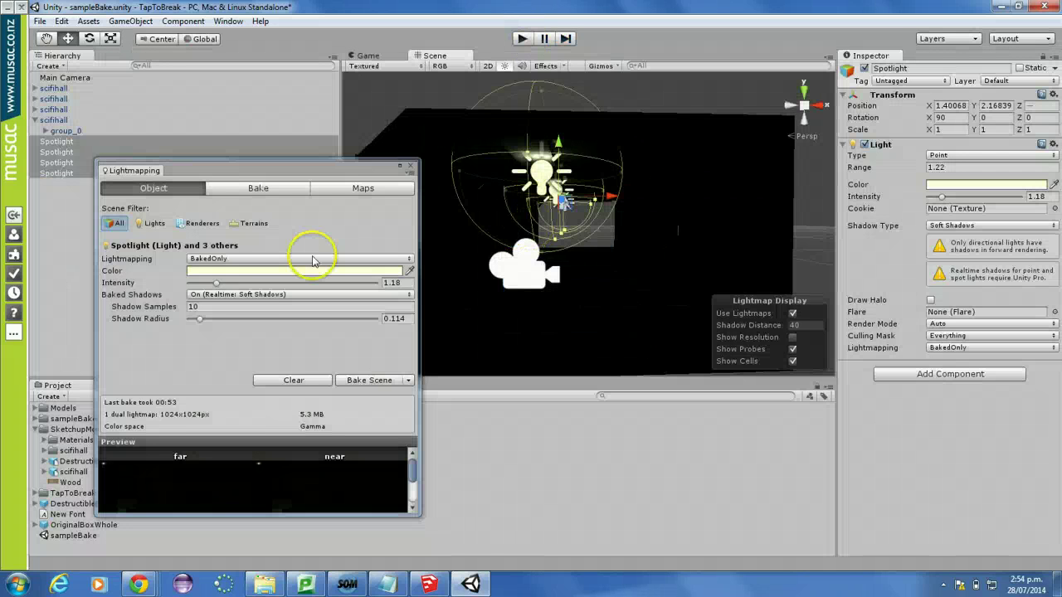
# Step: Raise the four lights' intensity to 1.96 and range to 2.55, and turn off Use Lightmaps
pyautogui.moveTo(220, 286); pyautogui.dragTo(225, 285)
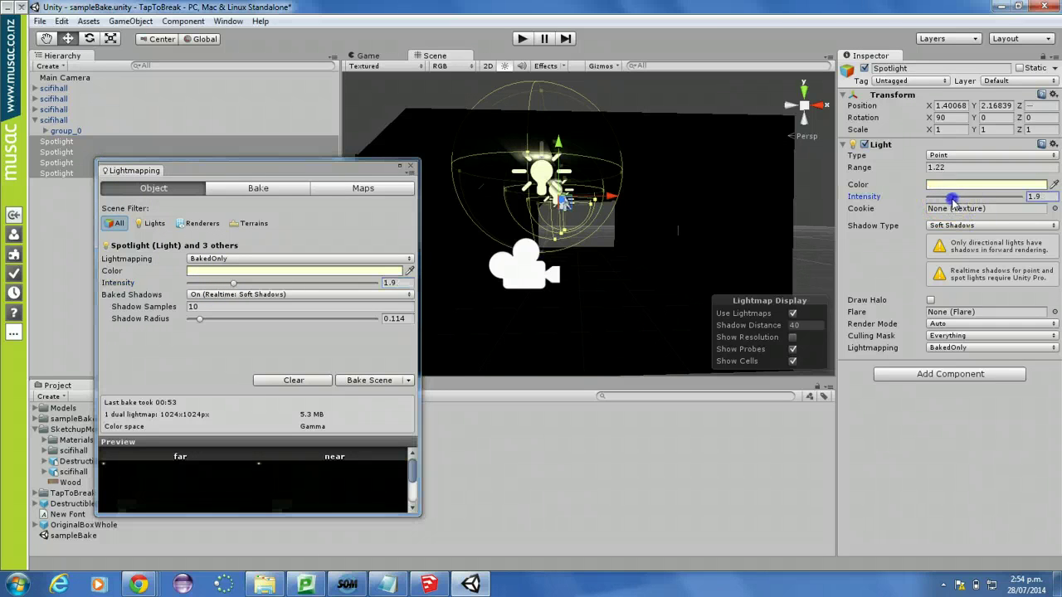
pyautogui.moveTo(946, 198); pyautogui.dragTo(952, 198)
pyautogui.click(866, 168)
pyautogui.moveTo(867, 168); pyautogui.dragTo(900, 168)
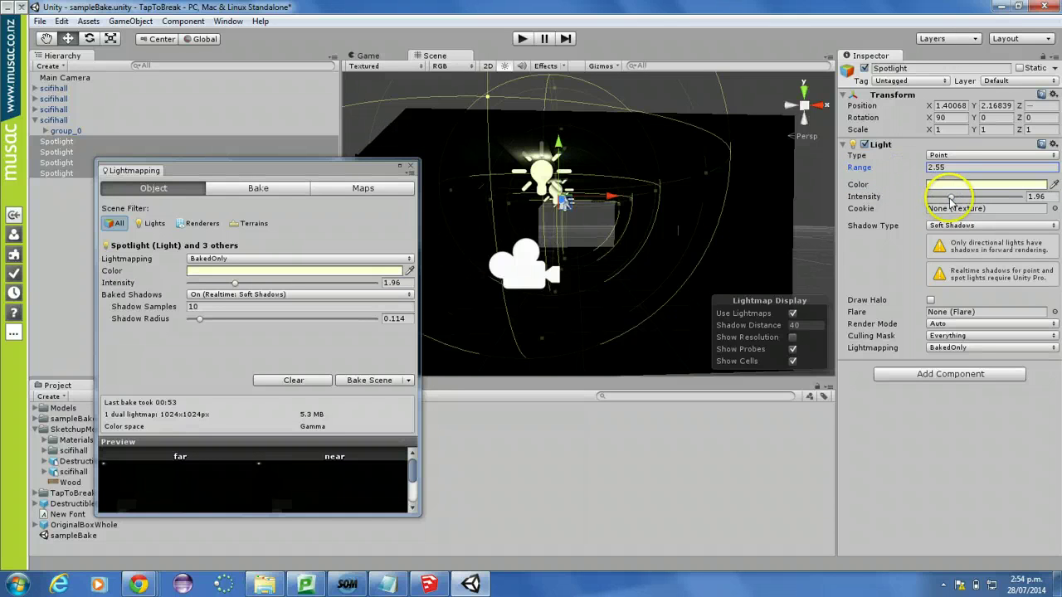
pyautogui.click(792, 314)
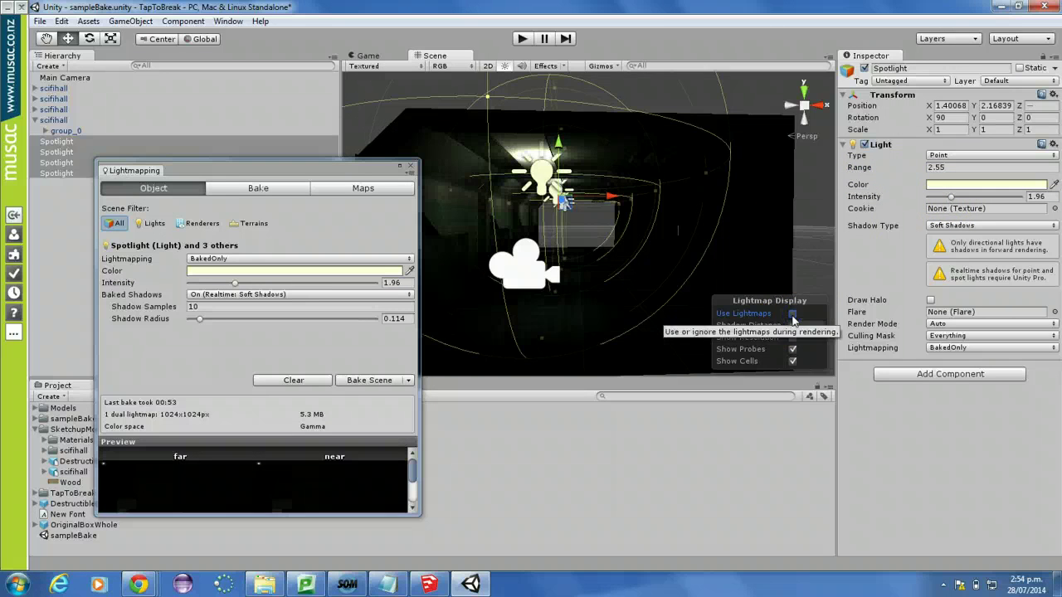
pyautogui.click(886, 242)
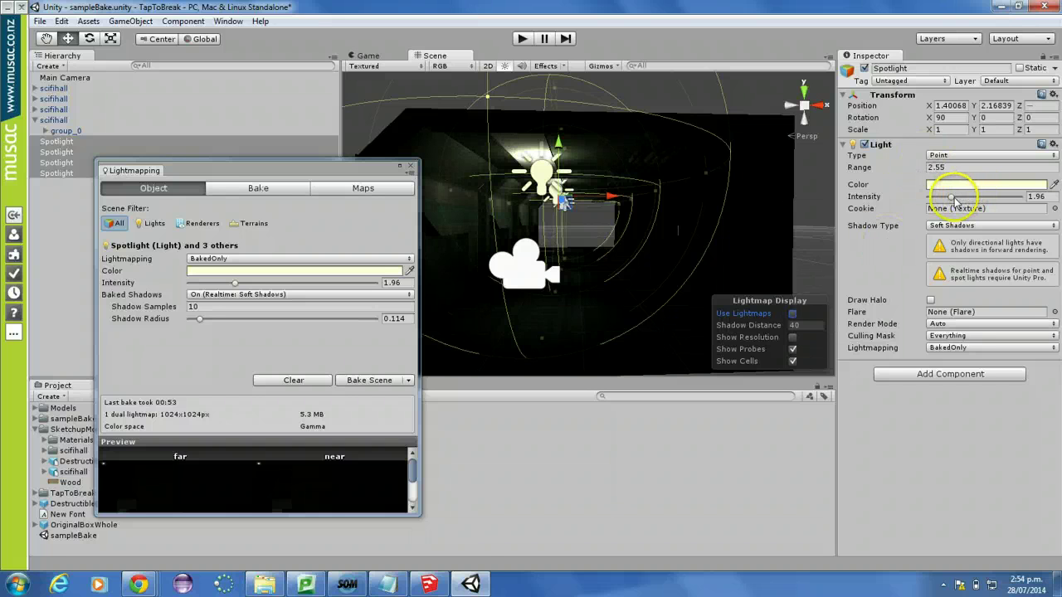
# Step: Increase the four lights' intensity to 3.12 and bake the scene again
pyautogui.moveTo(952, 198)
pyautogui.mouseDown()
pyautogui.moveTo(975, 201)
pyautogui.moveTo(964, 201)
pyautogui.mouseUp()
pyautogui.click(373, 408)
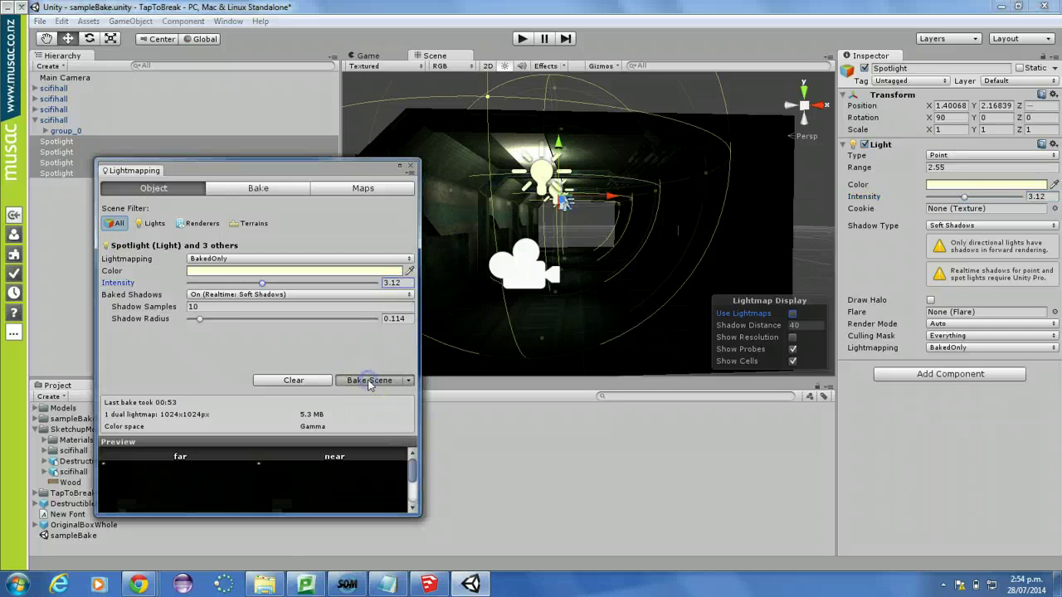
pyautogui.click(369, 382)
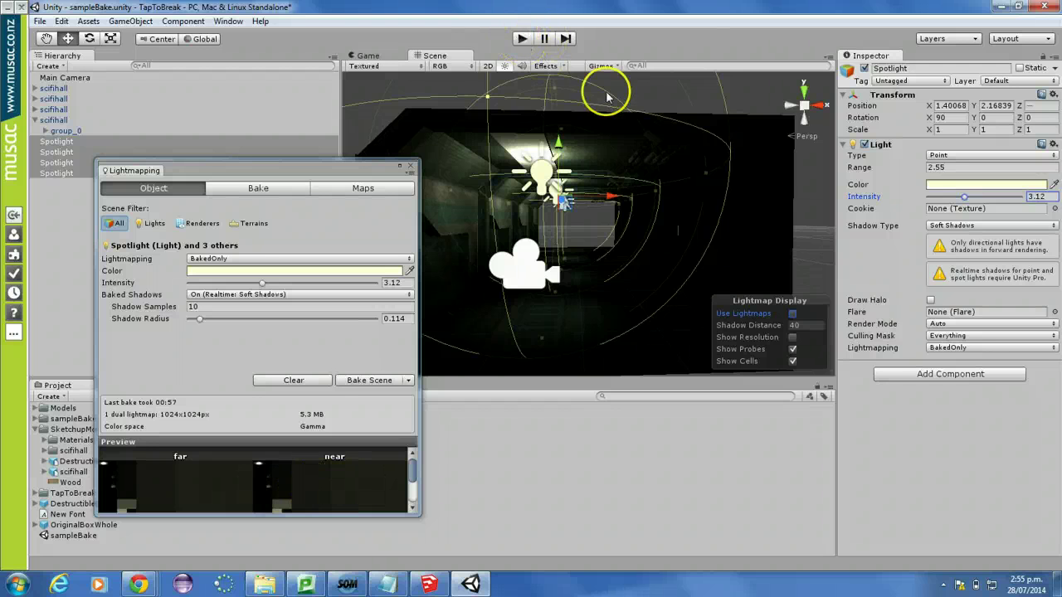
# Step: Turn on Use Lightmaps, preview the baked hallway in play mode, and stop playing
pyautogui.click(793, 314)
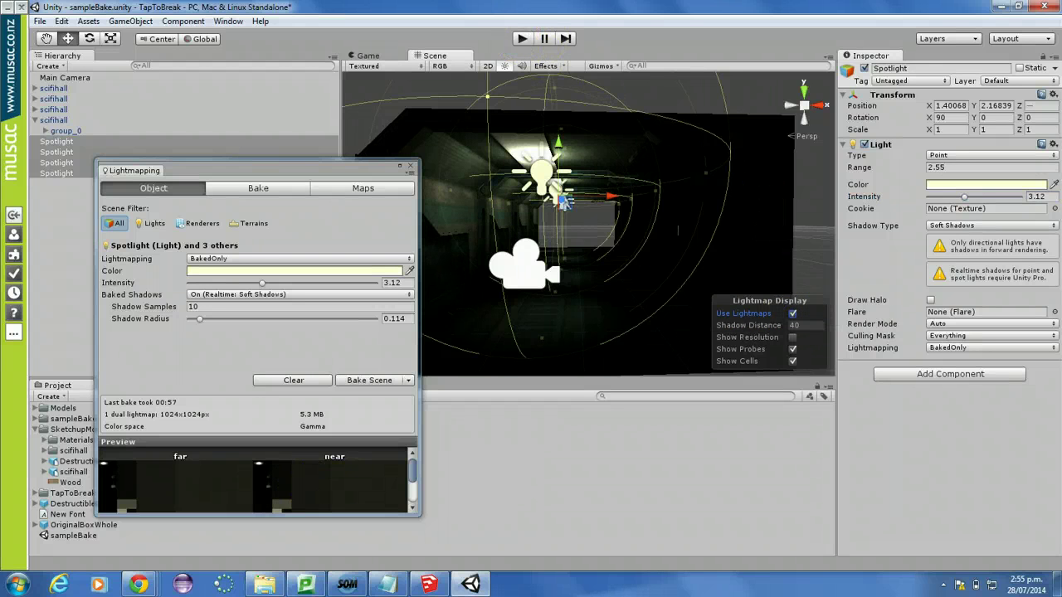
pyautogui.click(521, 38)
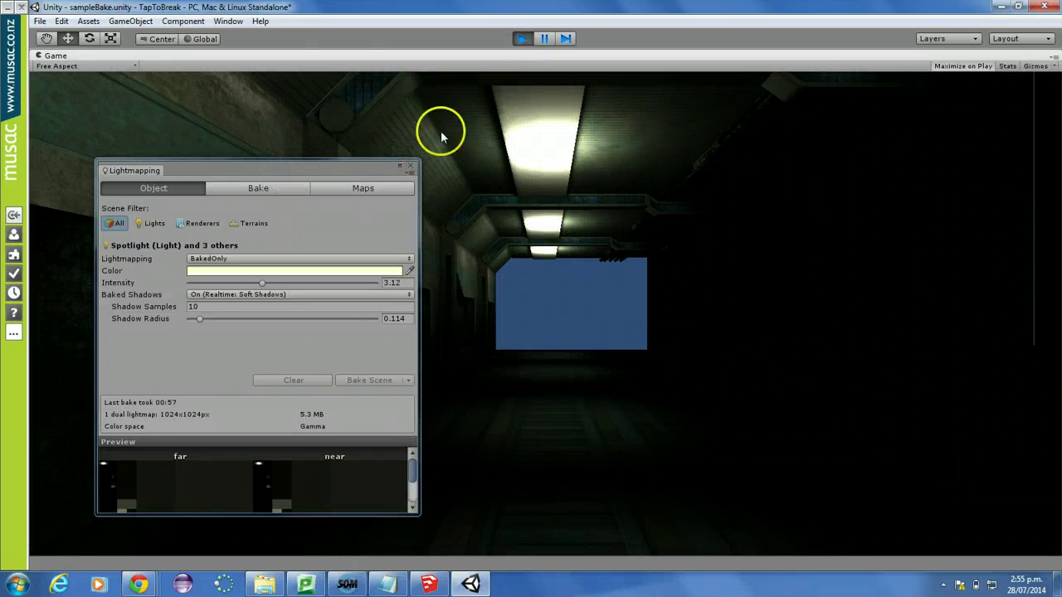
pyautogui.click(521, 39)
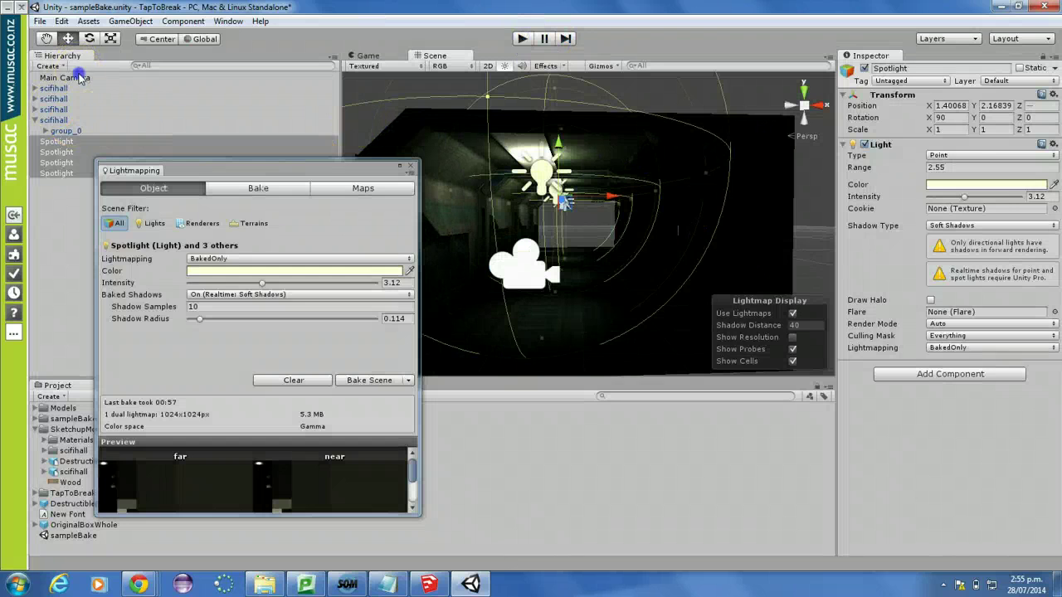
# Step: Set the Main Camera's background colour to black and close the colour picker
pyautogui.click(73, 77)
pyautogui.click(937, 168)
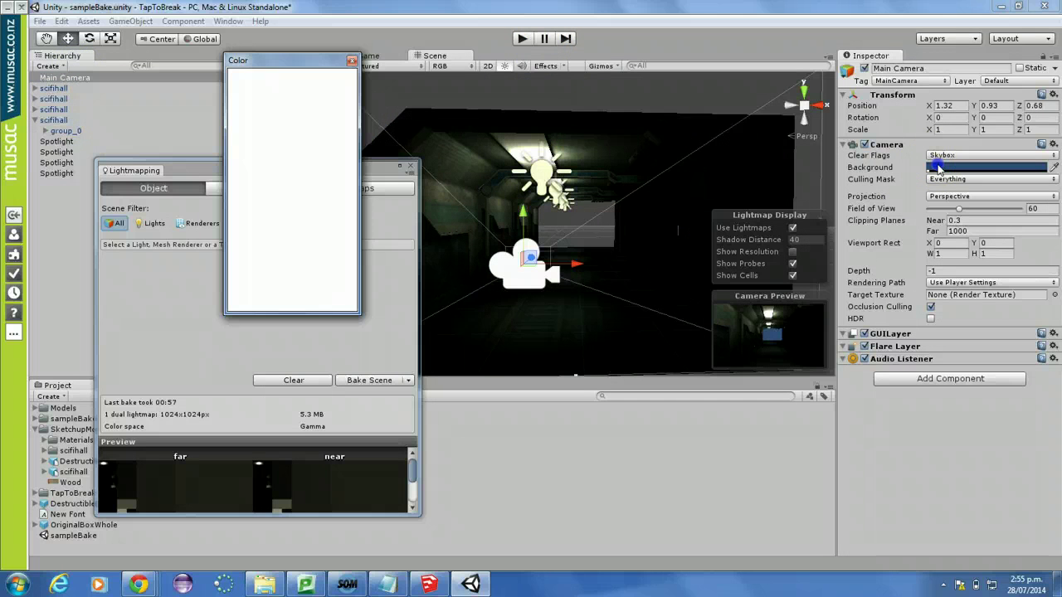
pyautogui.moveTo(241, 163); pyautogui.dragTo(233, 209)
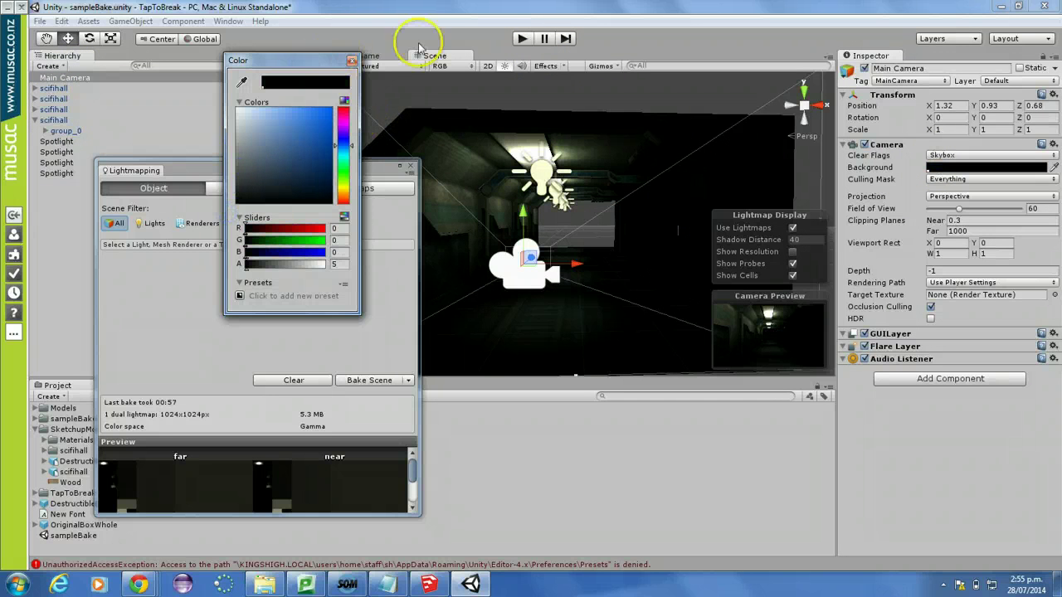
pyautogui.click(520, 39)
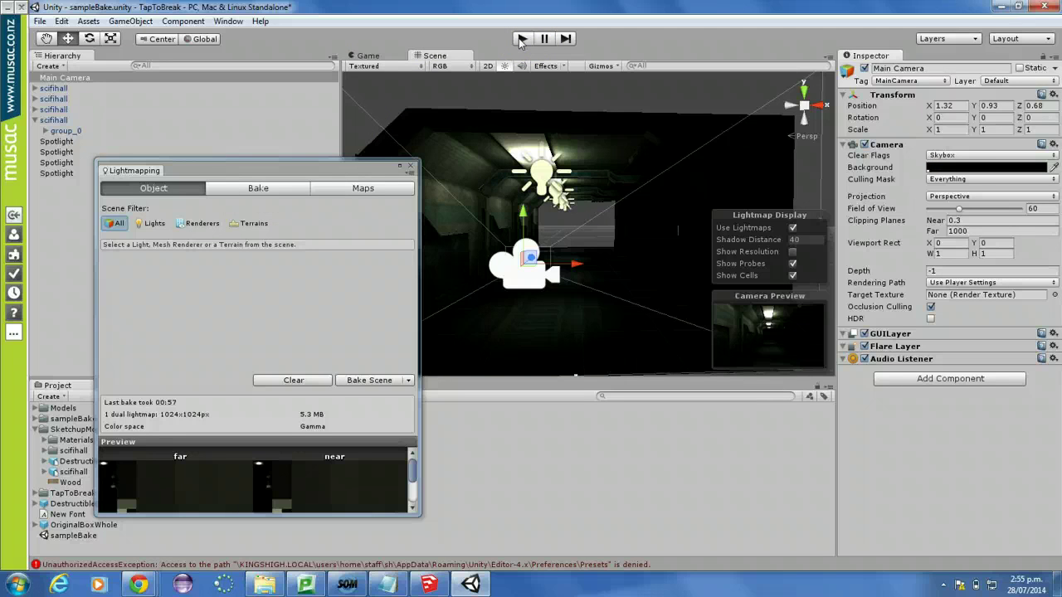
# Step: Play the scene, move the Lightmapping window off the hallway's left wall to inspect it, and stop playing
pyautogui.click(521, 41)
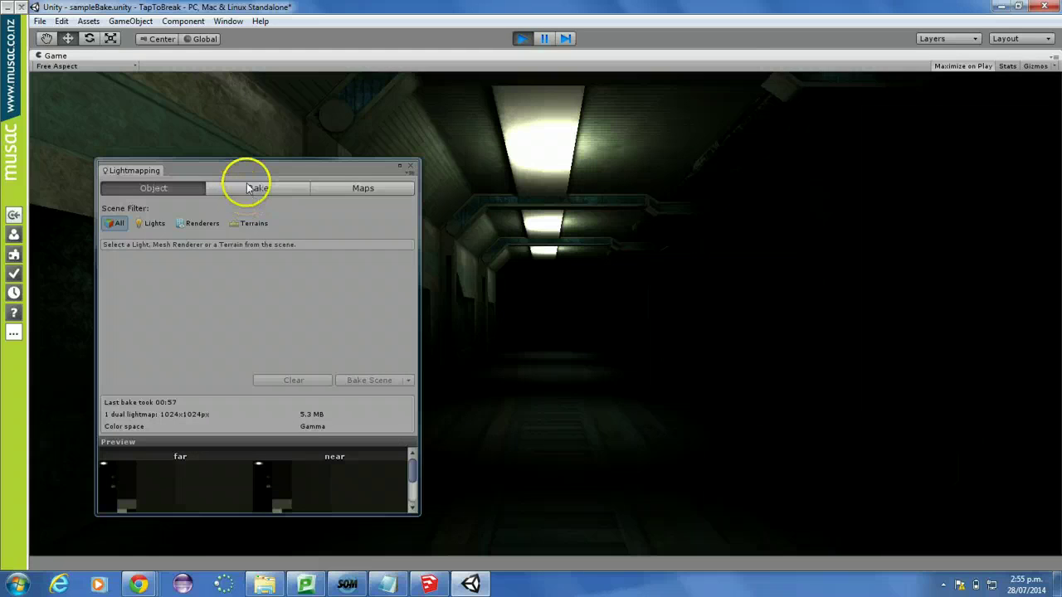
pyautogui.moveTo(251, 178); pyautogui.dragTo(887, 300)
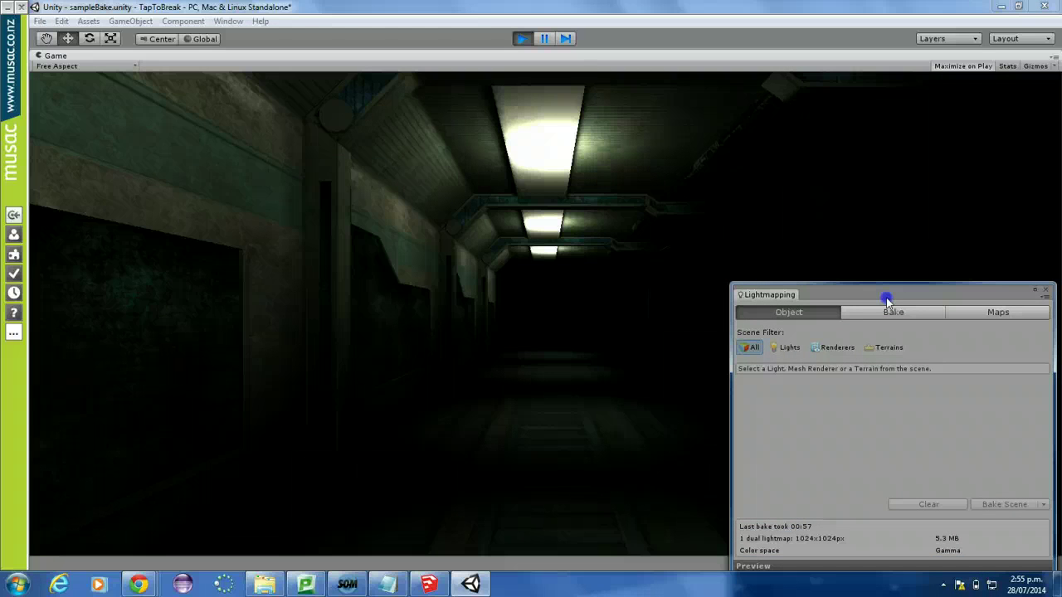
pyautogui.moveTo(887, 300); pyautogui.dragTo(844, 282)
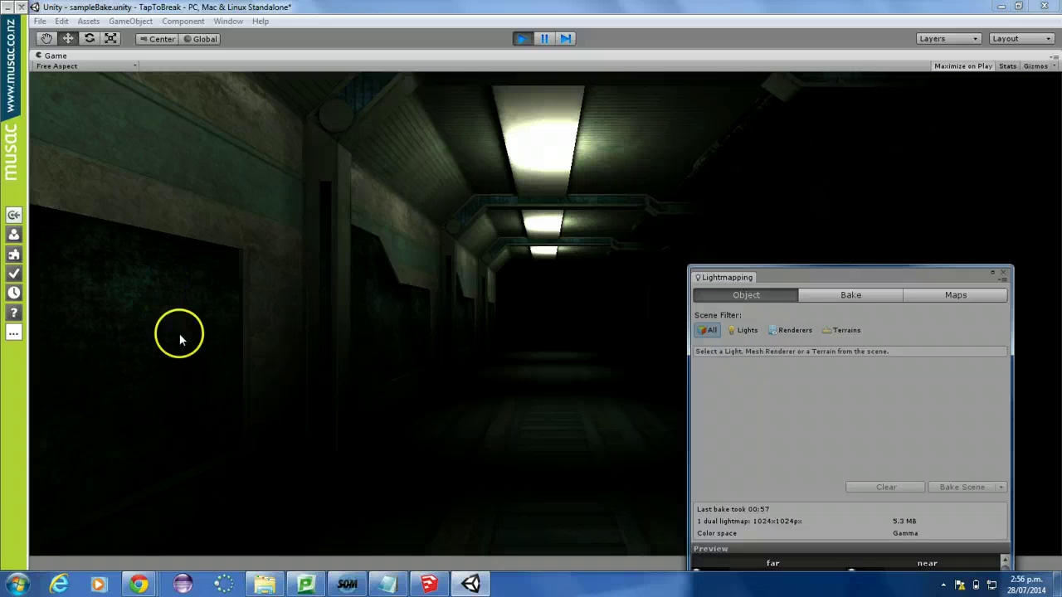
pyautogui.click(521, 39)
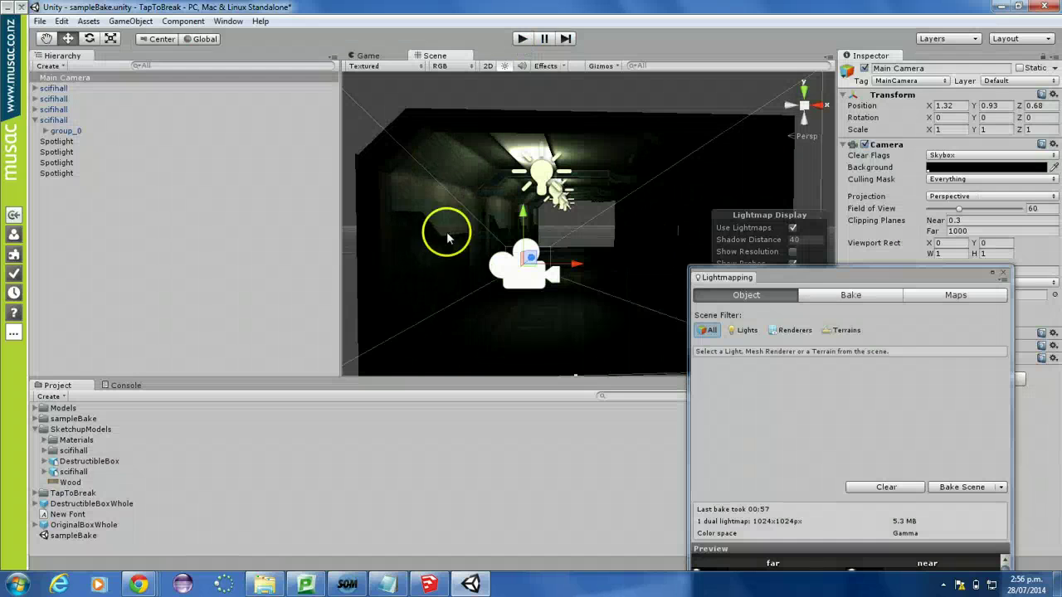
# Step: Select the glass panel on the hallway's left wall and lower its Glass material's main colour alpha to 77
pyautogui.click(414, 272)
pyautogui.click(410, 268)
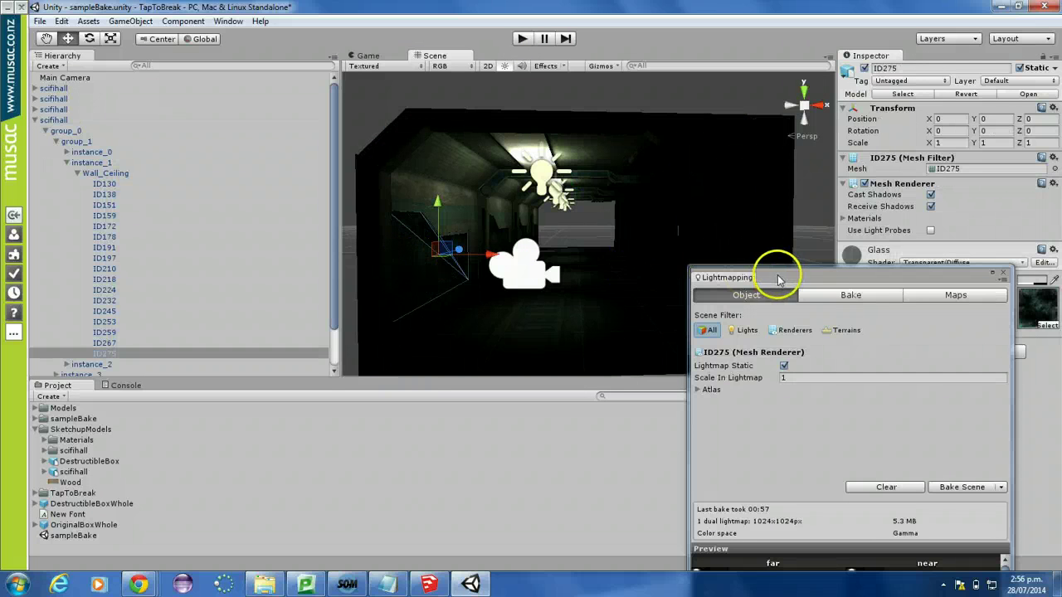
pyautogui.moveTo(775, 276); pyautogui.dragTo(434, 316)
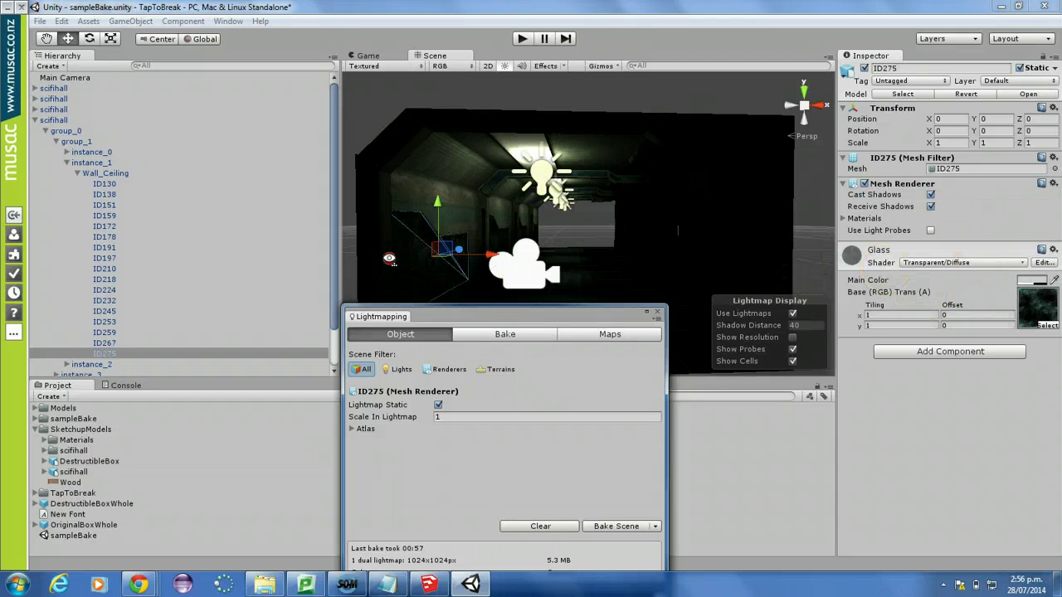
pyautogui.keyDown('alt'); pyautogui.moveTo(403, 264); pyautogui.dragTo(98, 288); pyautogui.keyUp('alt')
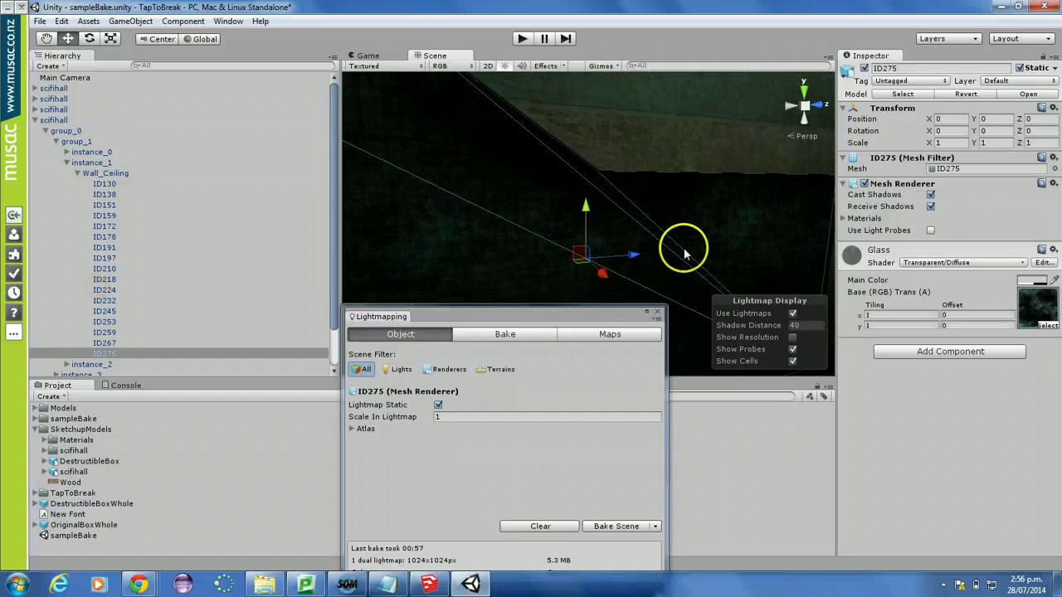
pyautogui.click(1028, 283)
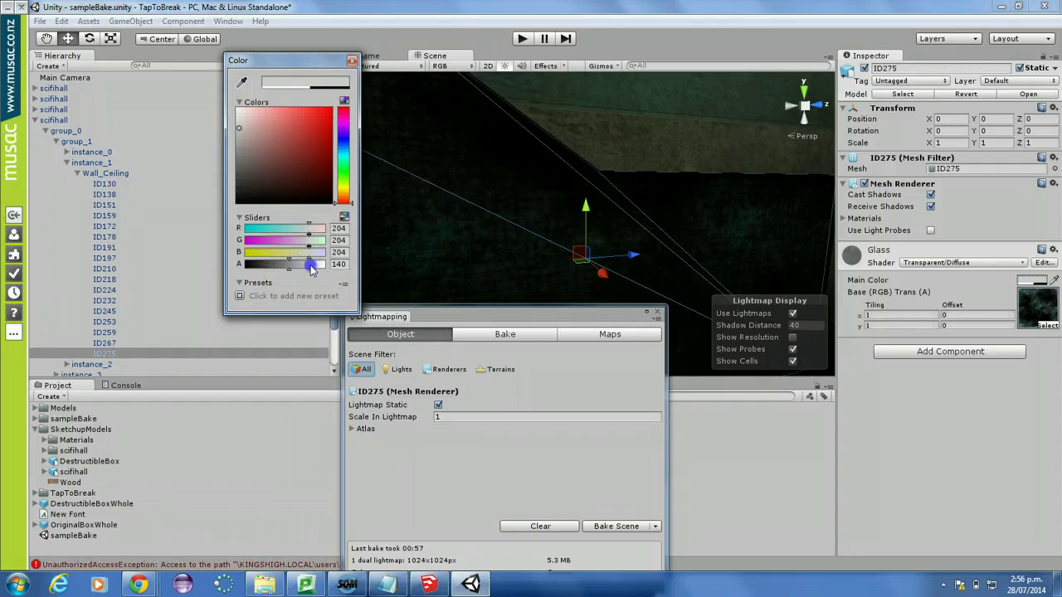
pyautogui.moveTo(327, 270); pyautogui.dragTo(267, 270)
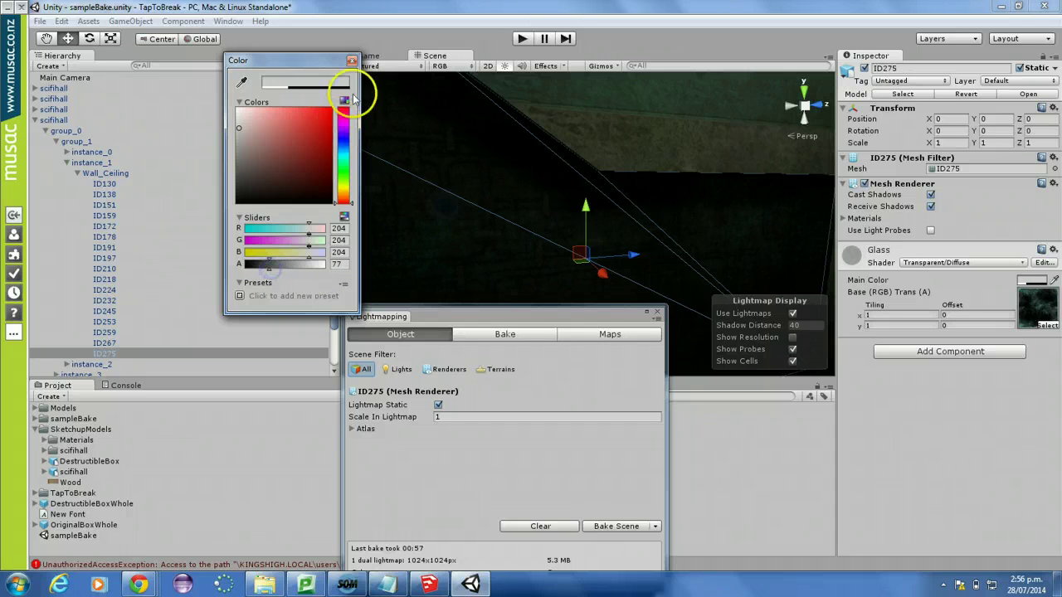
pyautogui.click(351, 60)
# Step: Play the scene, close the Lightmapping window to examine the hallway and its glass panels unobstructed, and stop playing
pyautogui.click(521, 39)
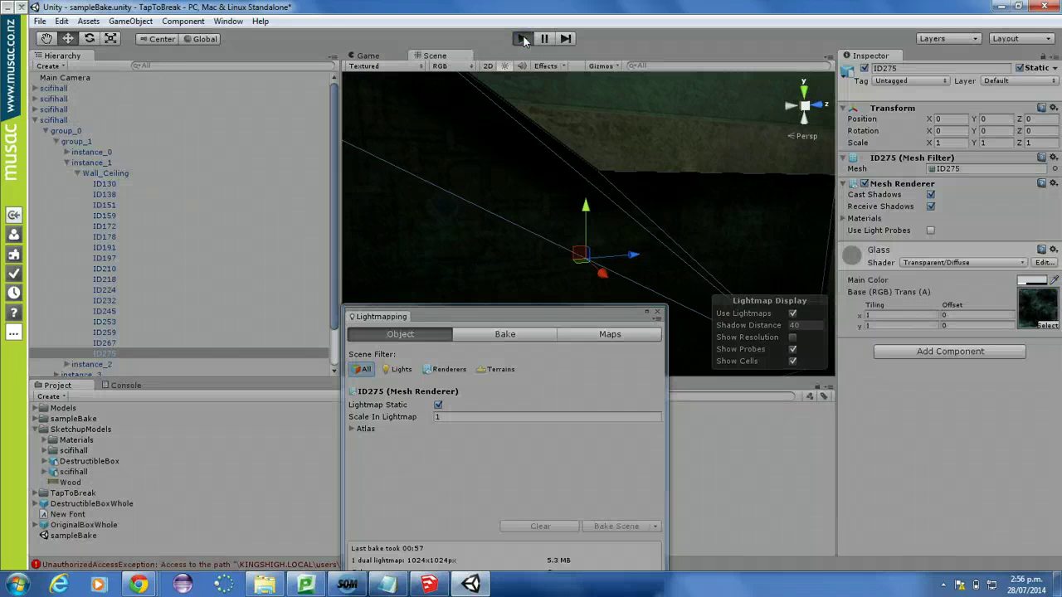
pyautogui.click(497, 194)
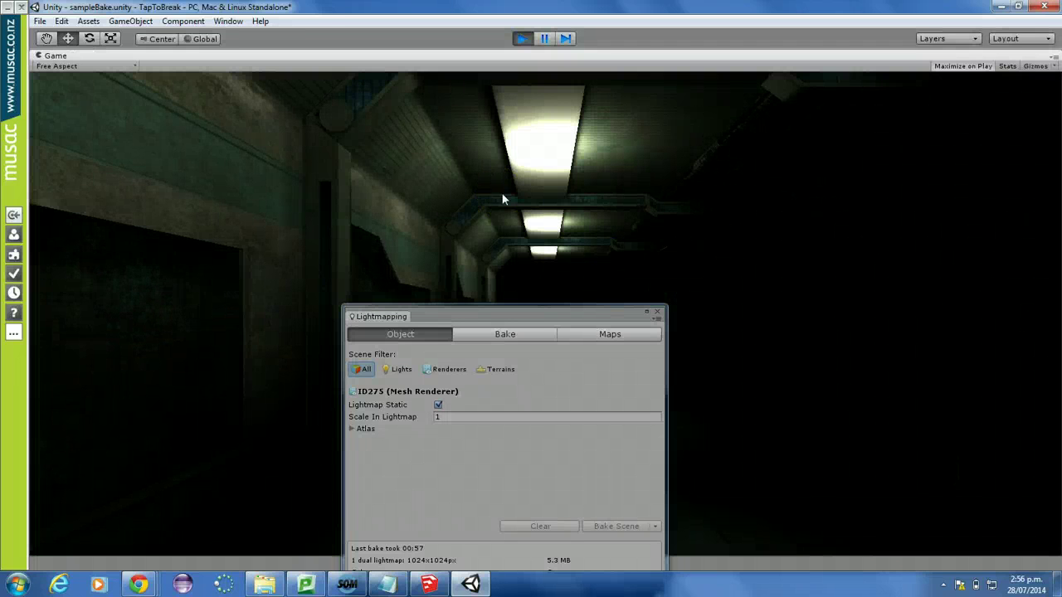
pyautogui.click(656, 313)
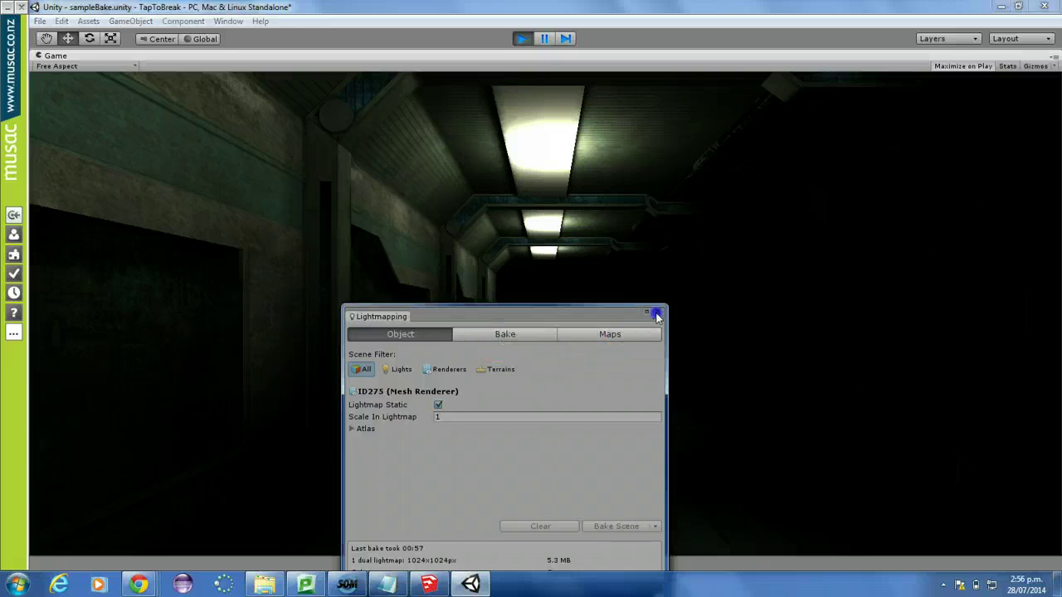
pyautogui.click(432, 379)
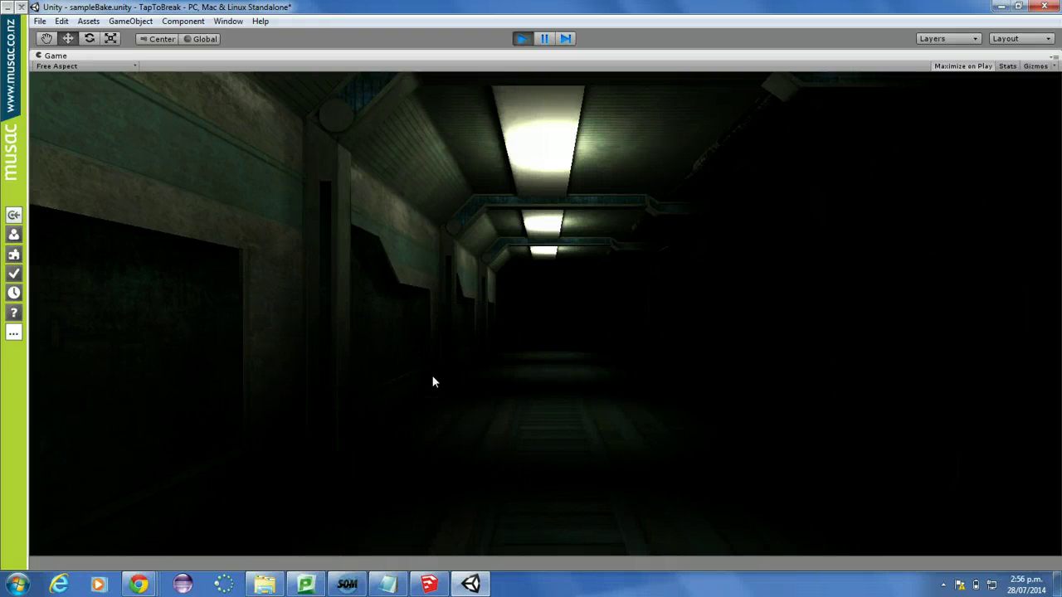
pyautogui.click(541, 140)
pyautogui.click(522, 39)
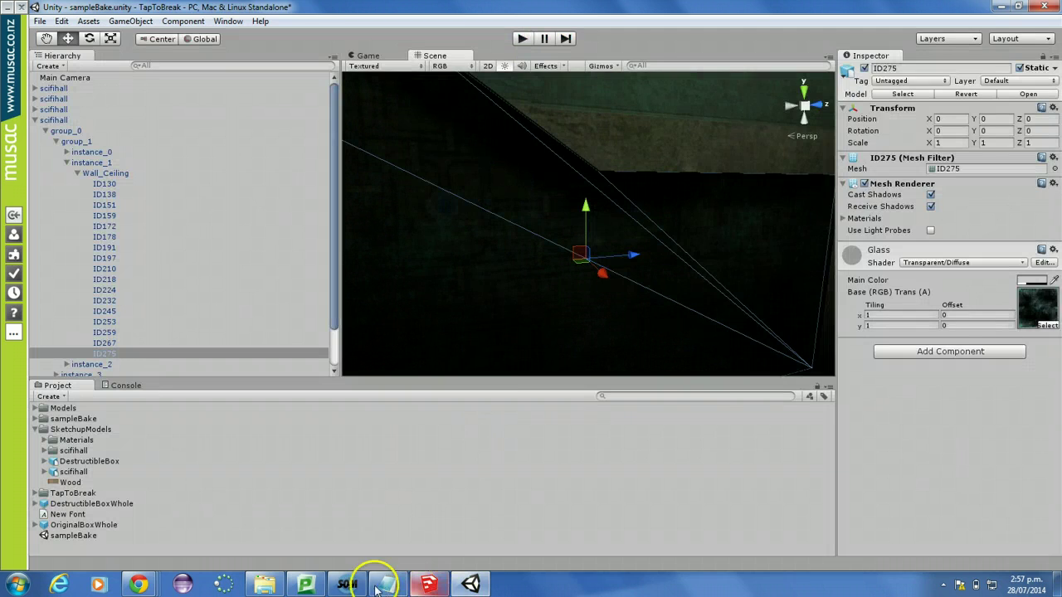
pyautogui.click(347, 585)
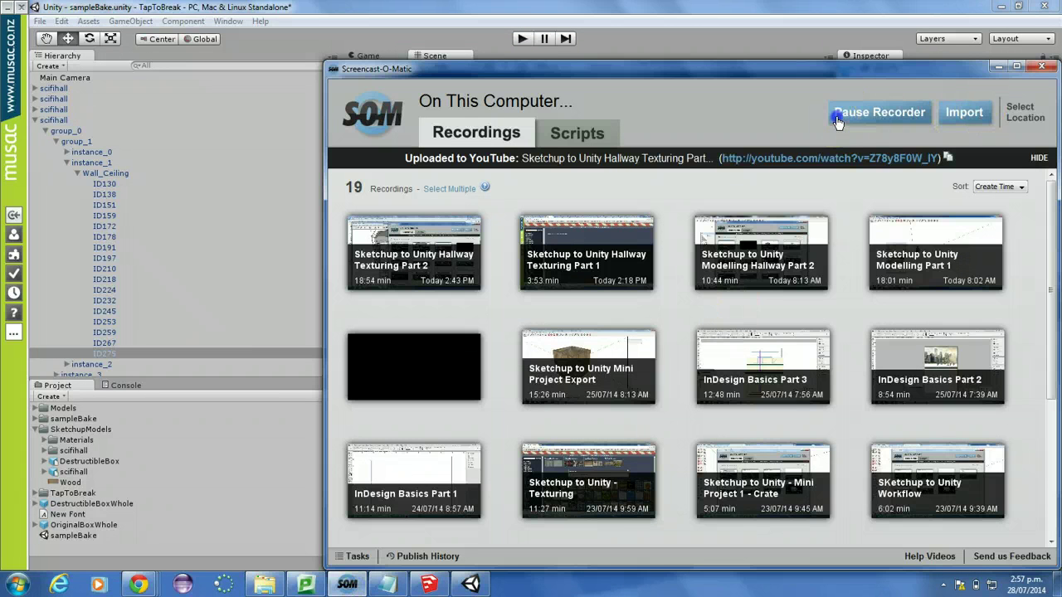